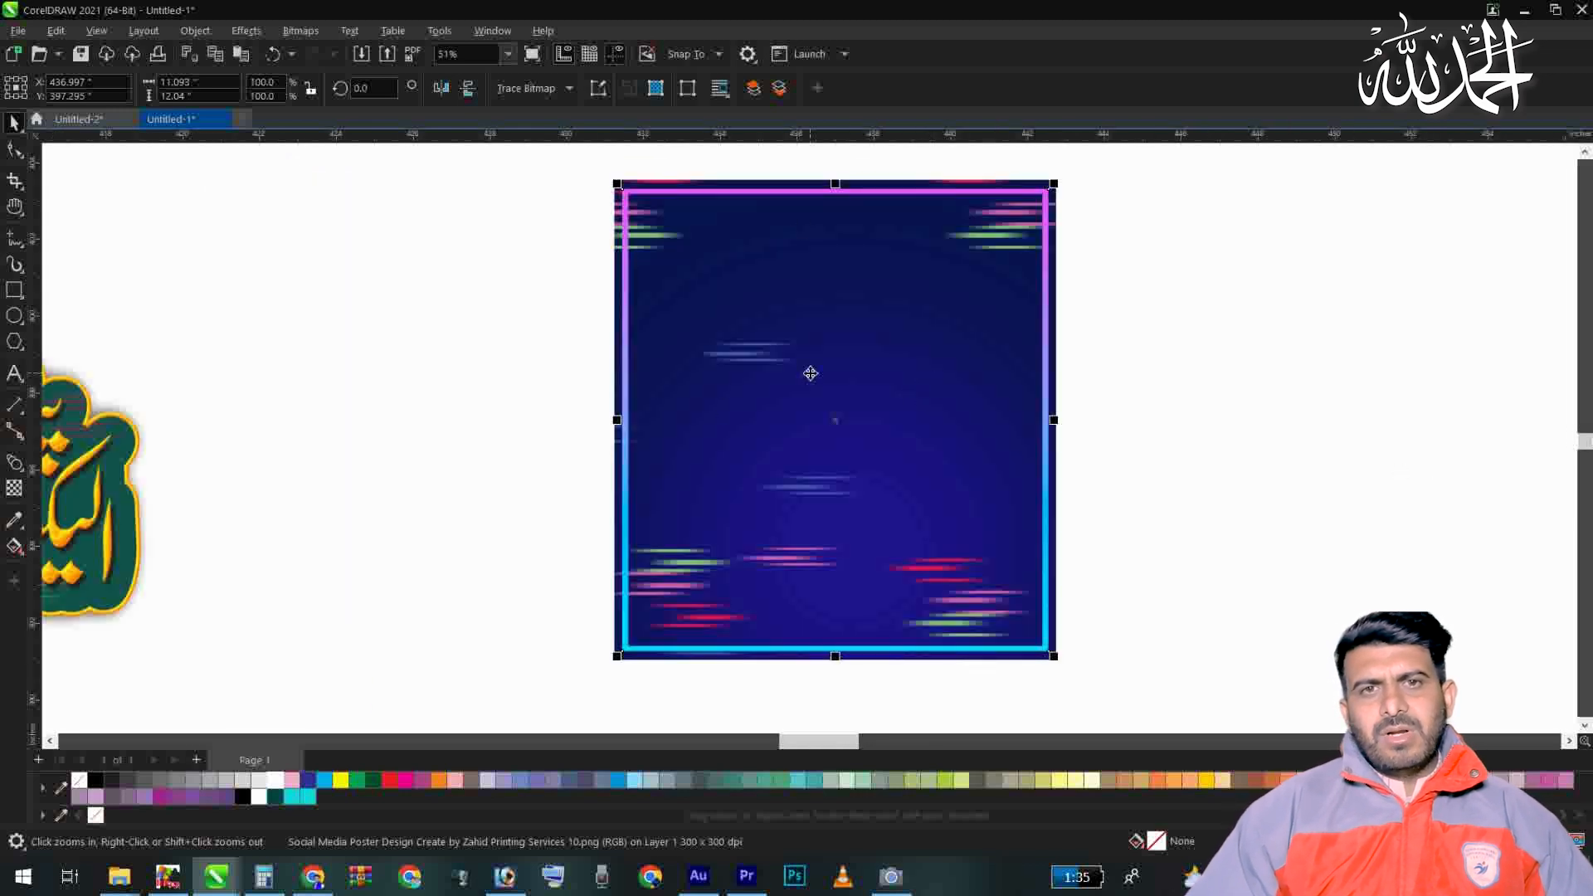
Step: Examine the green publicity-election badge beside the dark blue poster background up close
key("F4")
left_click(863, 392)
scroll(930, 332, "up", 5)
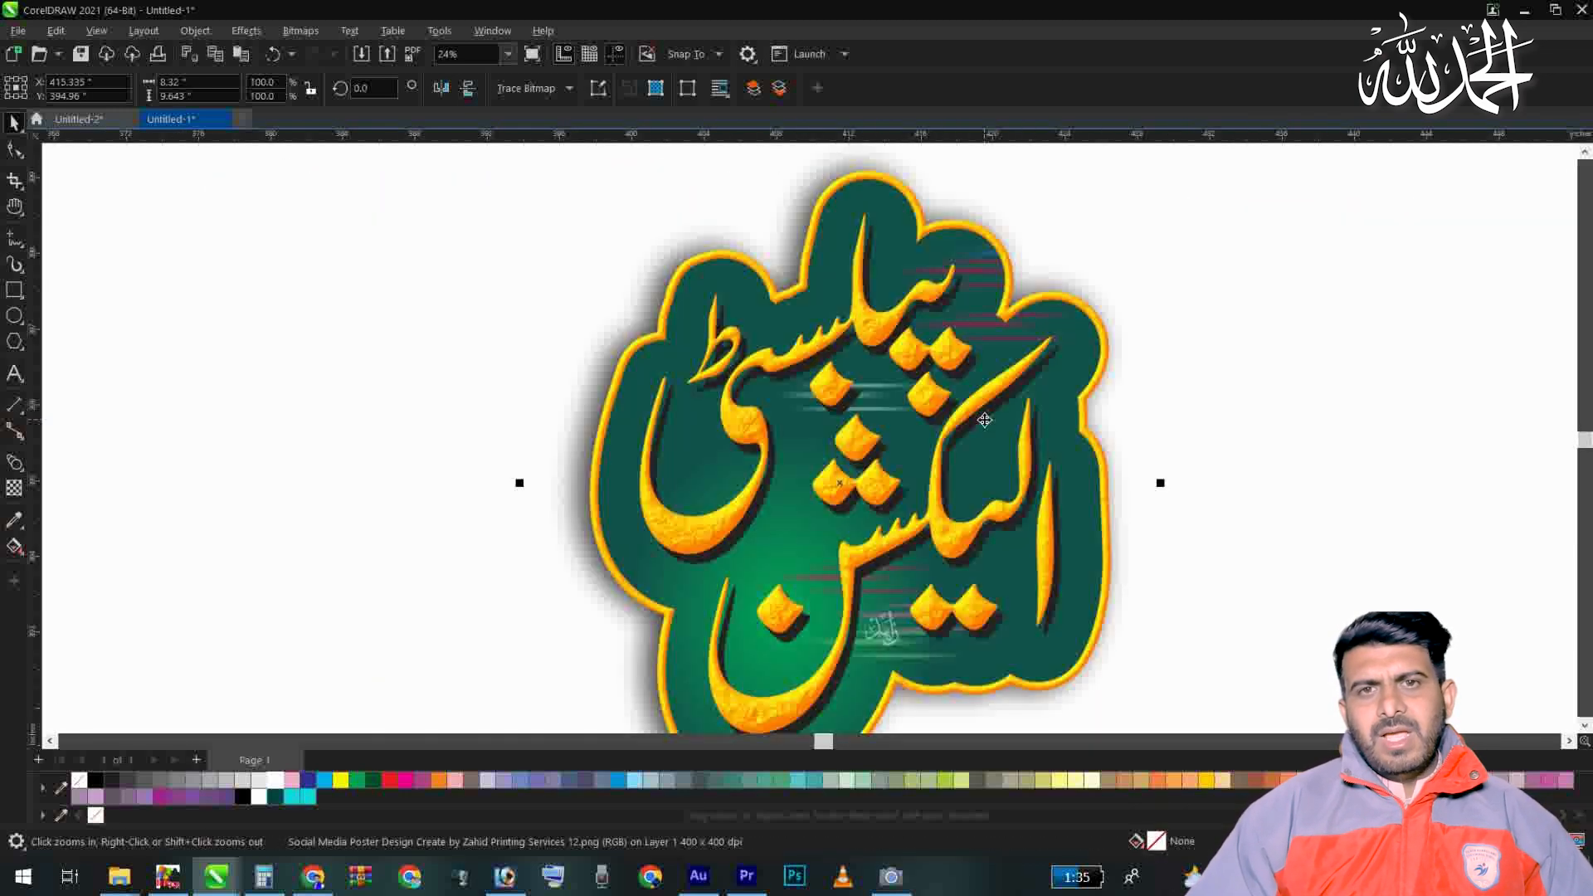
key("F4")
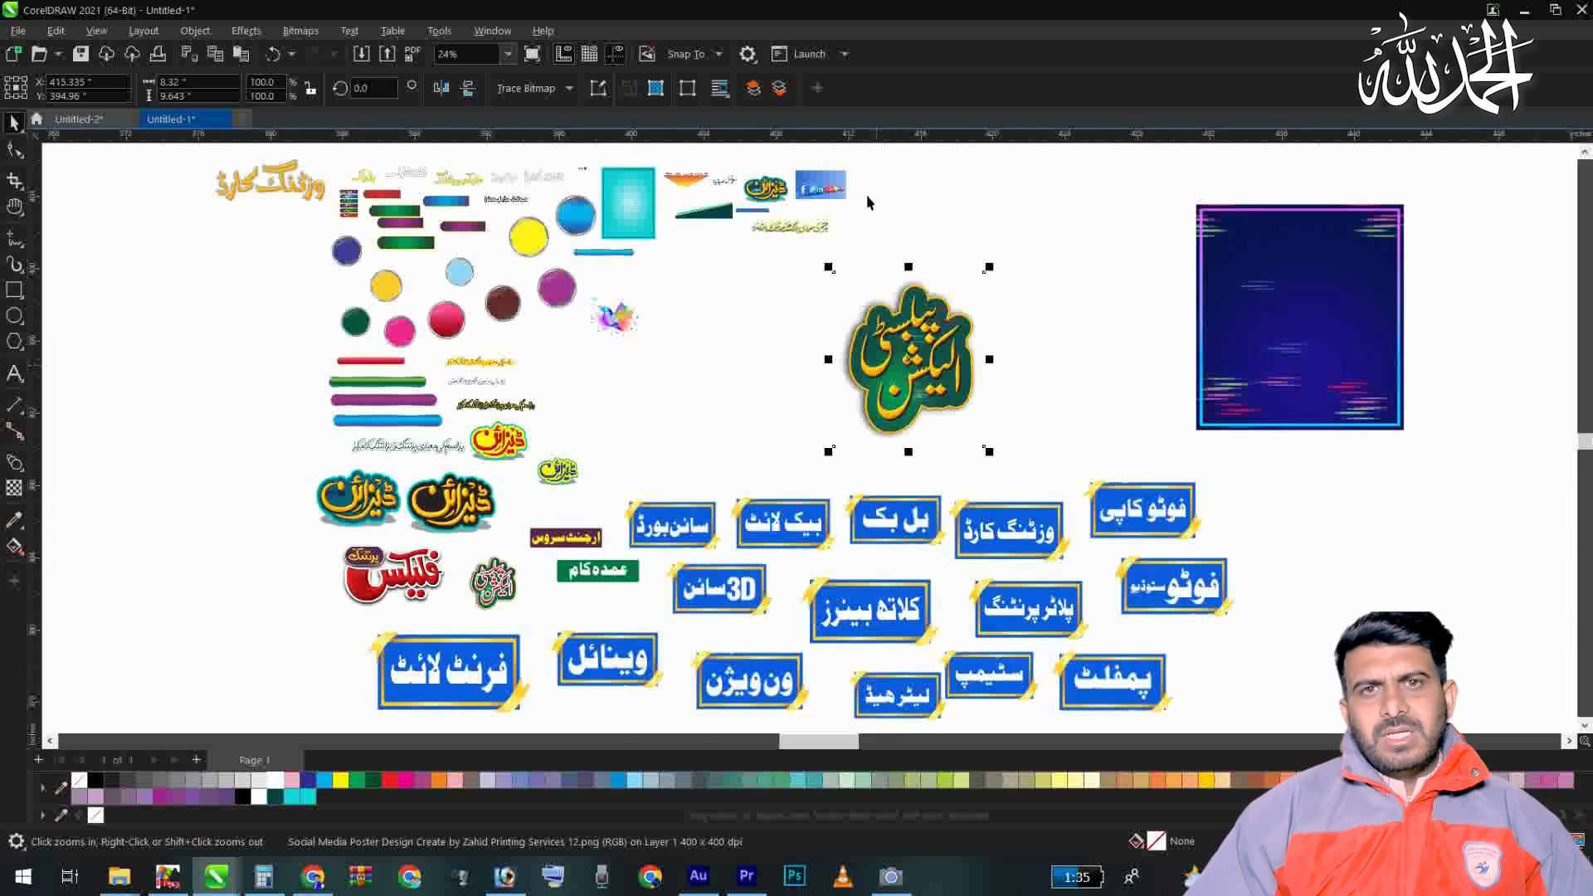
Step: Move the social-media icons picture and the adjacent teal Design logo rightwards to spread them apart
left_click(871, 196)
key("F2")
left_click_drag(890, 166, 686, 230)
left_click_drag(909, 266, 1074, 285)
left_click_drag(1177, 405, 1109, 387)
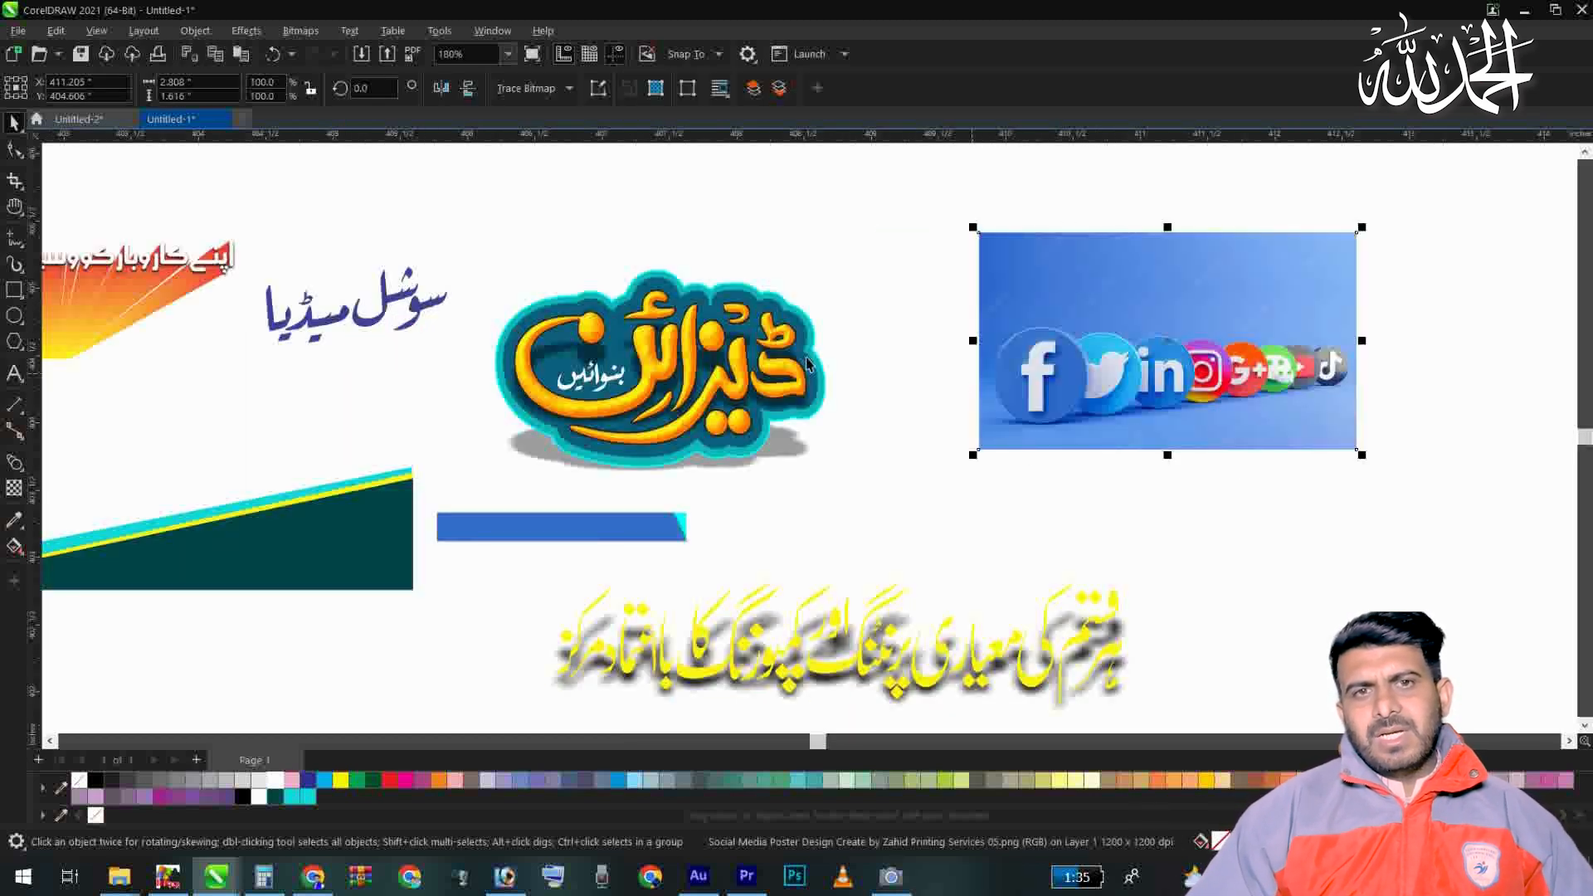
left_click(730, 359)
left_click_drag(641, 308, 736, 283)
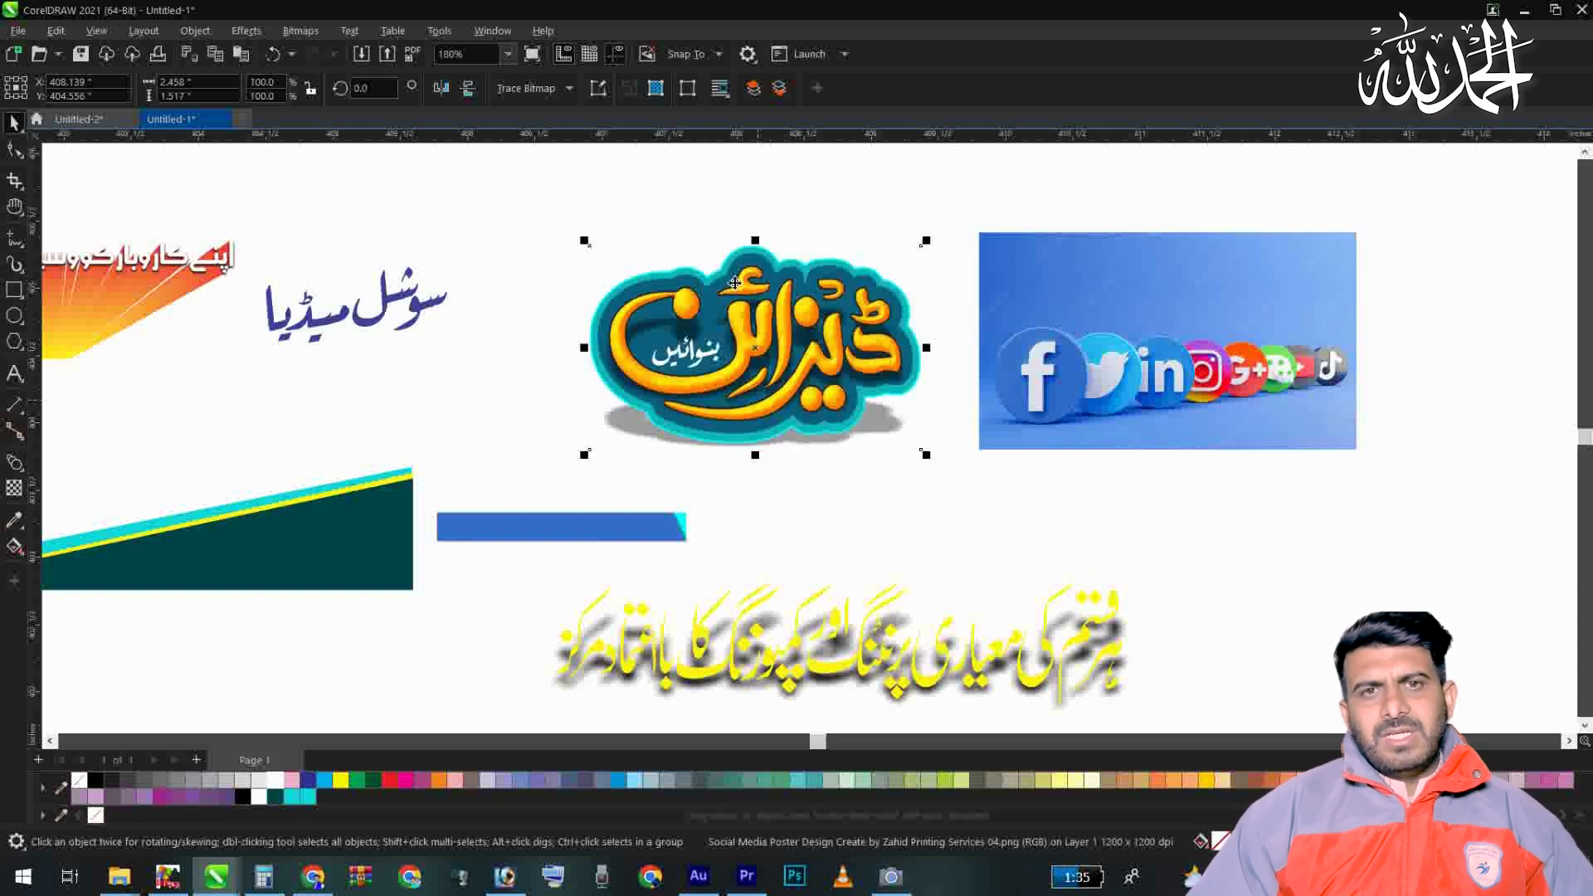
Step: Inspect the teal Design logo, the Urdu social-media lettering and the orange-ray business heading up close
left_click_drag(600, 253, 952, 441)
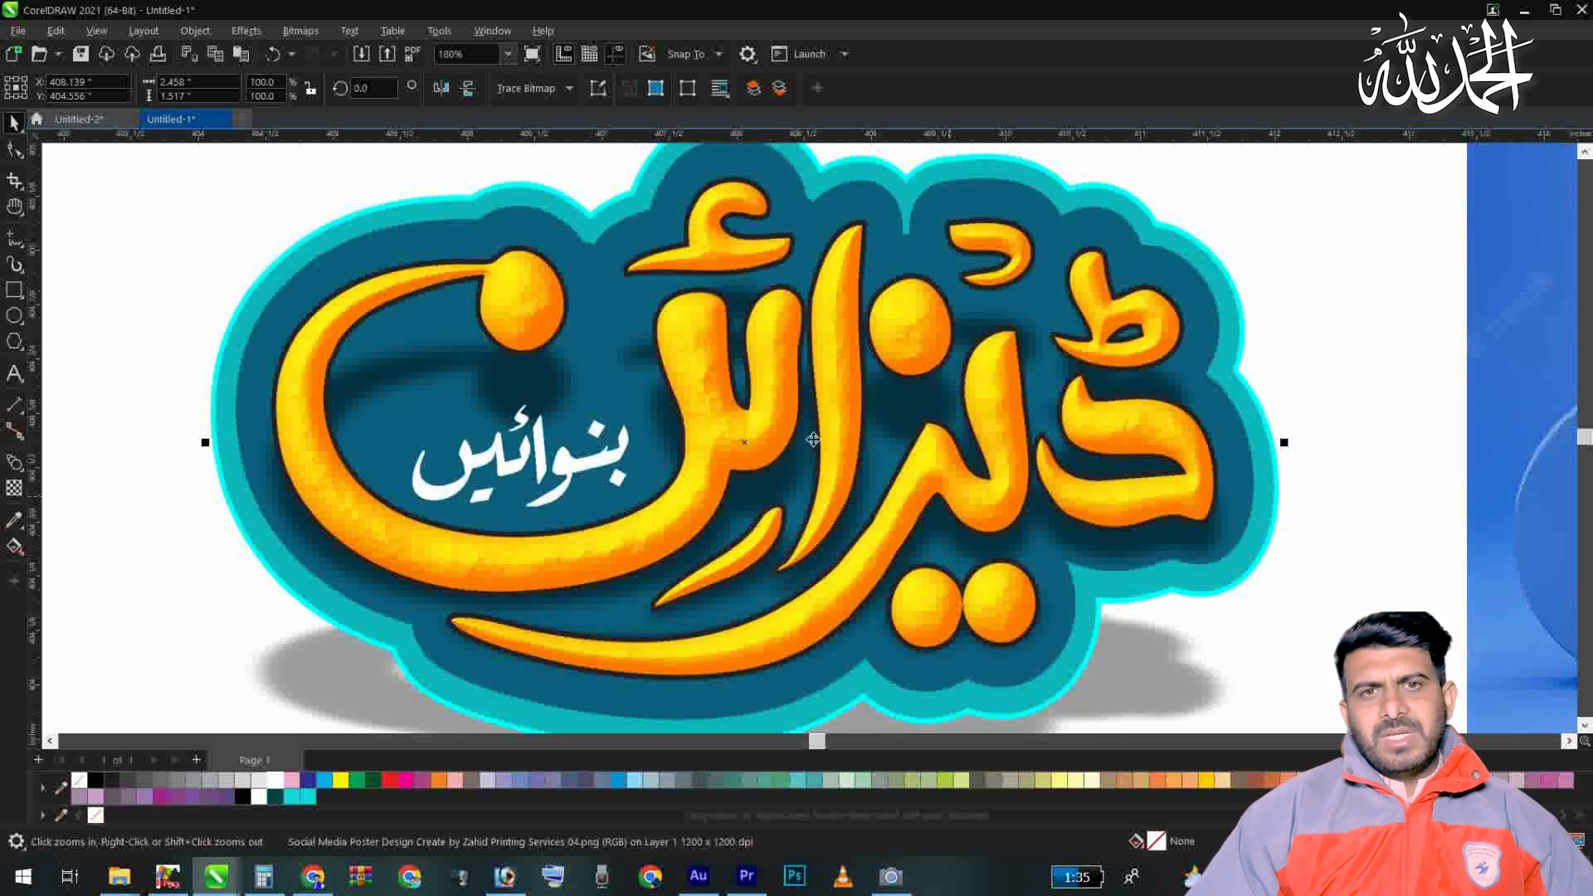
scroll(851, 449, "down", 3)
key("F2")
left_click_drag(1108, 323, 475, 556)
key("F4")
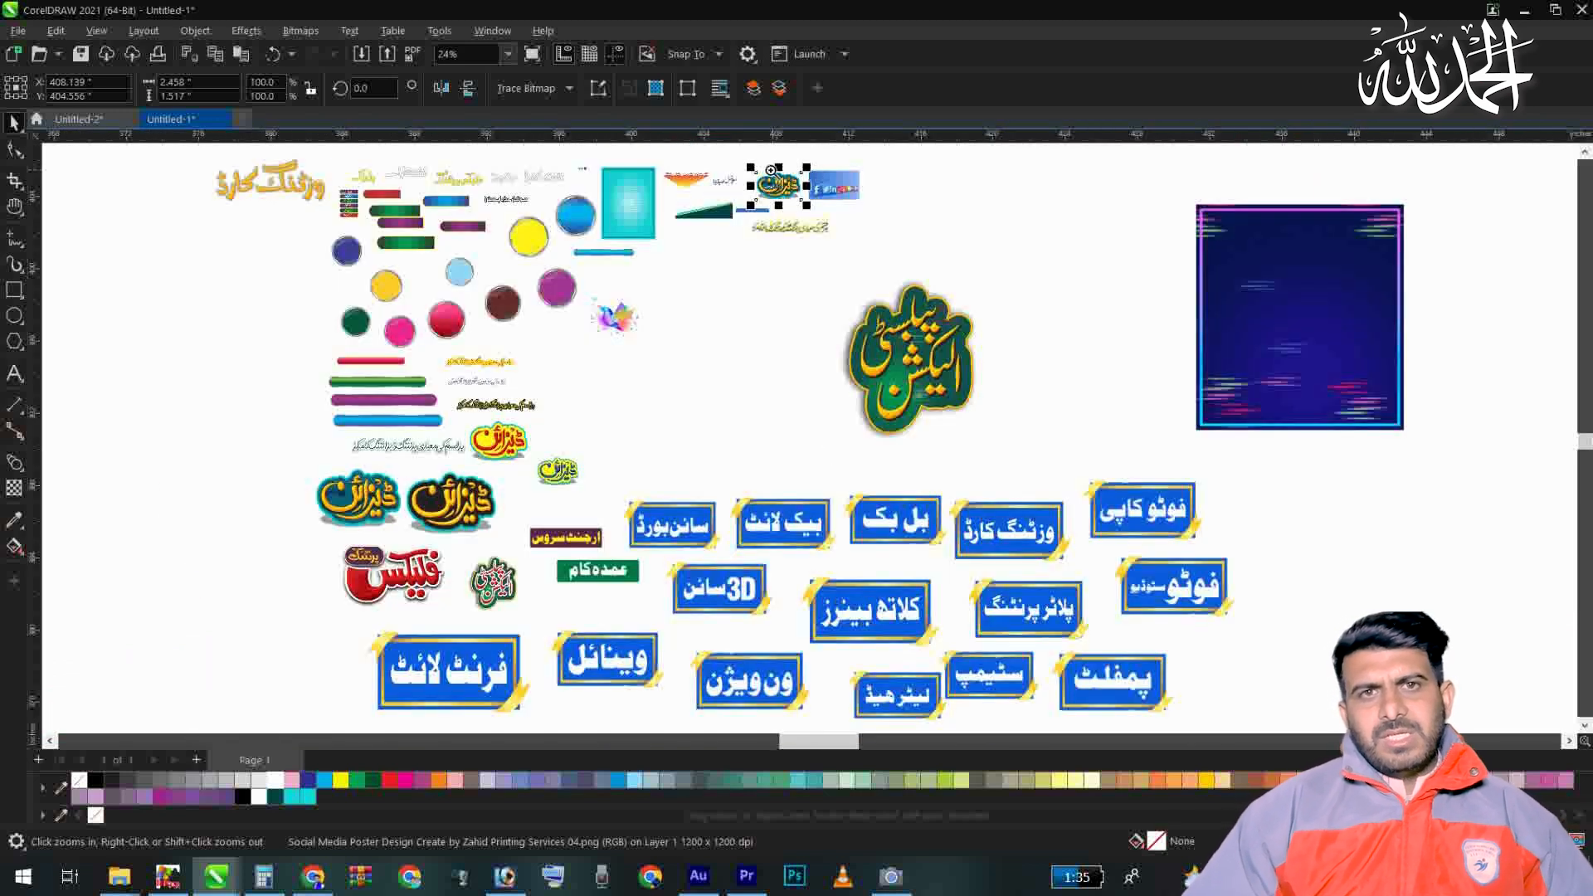
left_click_drag(771, 170, 578, 212)
left_click(1217, 381)
key("F2")
left_click_drag(864, 419, 1354, 299)
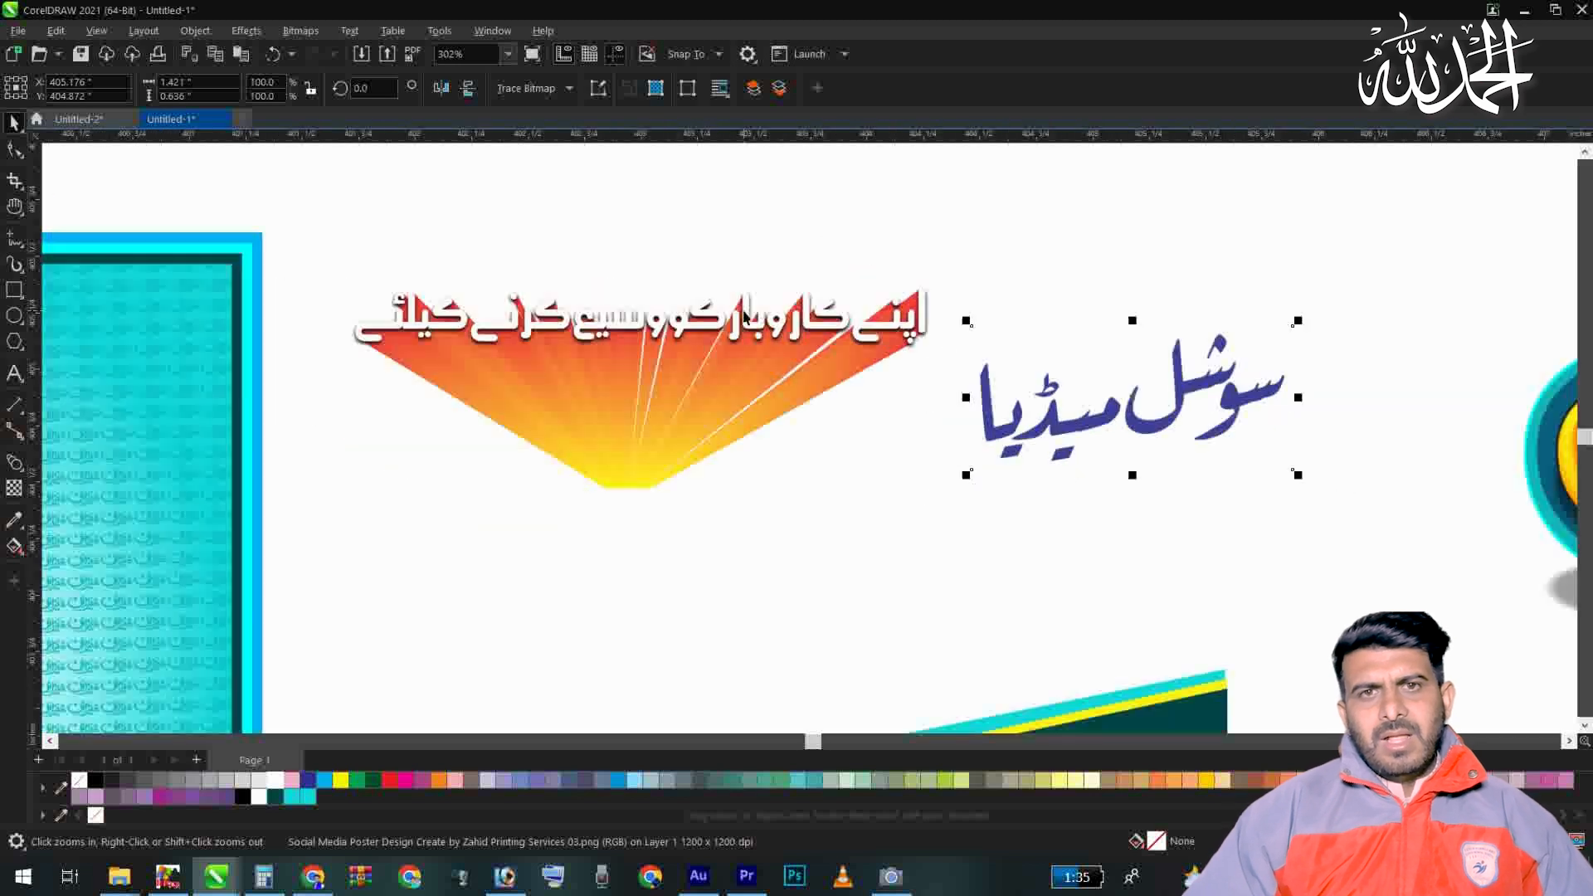
left_click(772, 326)
left_click_drag(1009, 234, 311, 404)
key("F4")
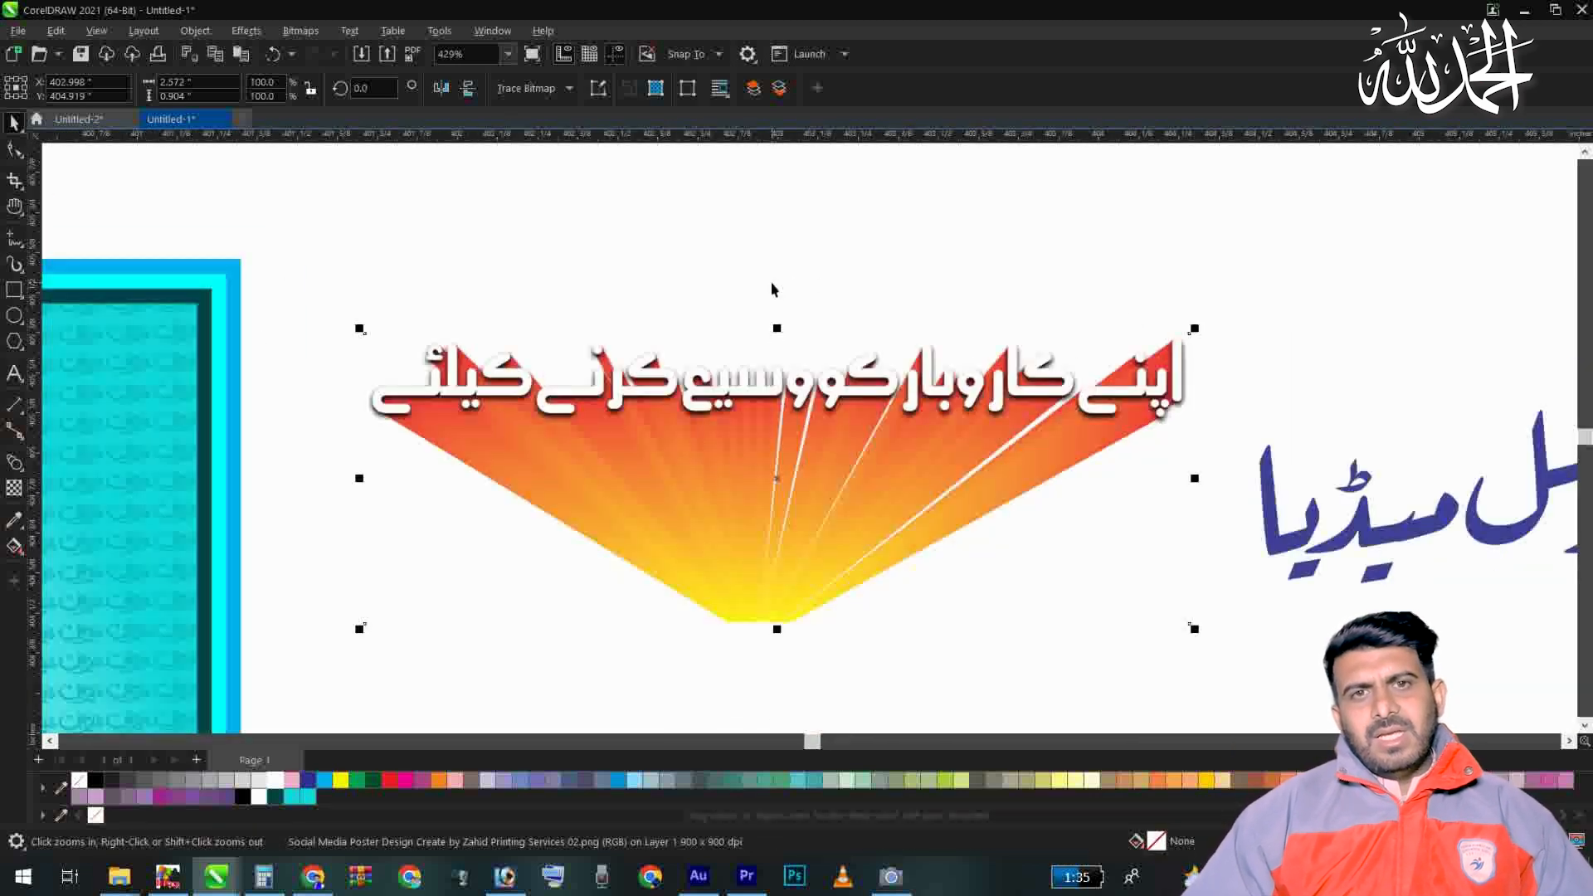
Step: Inspect the small WhatsApp, phone and message icon set up close
left_click_drag(901, 169, 414, 231)
left_click(693, 391)
left_click(569, 349)
key("F2")
left_click_drag(537, 325, 623, 354)
key("space")
left_click(515, 446)
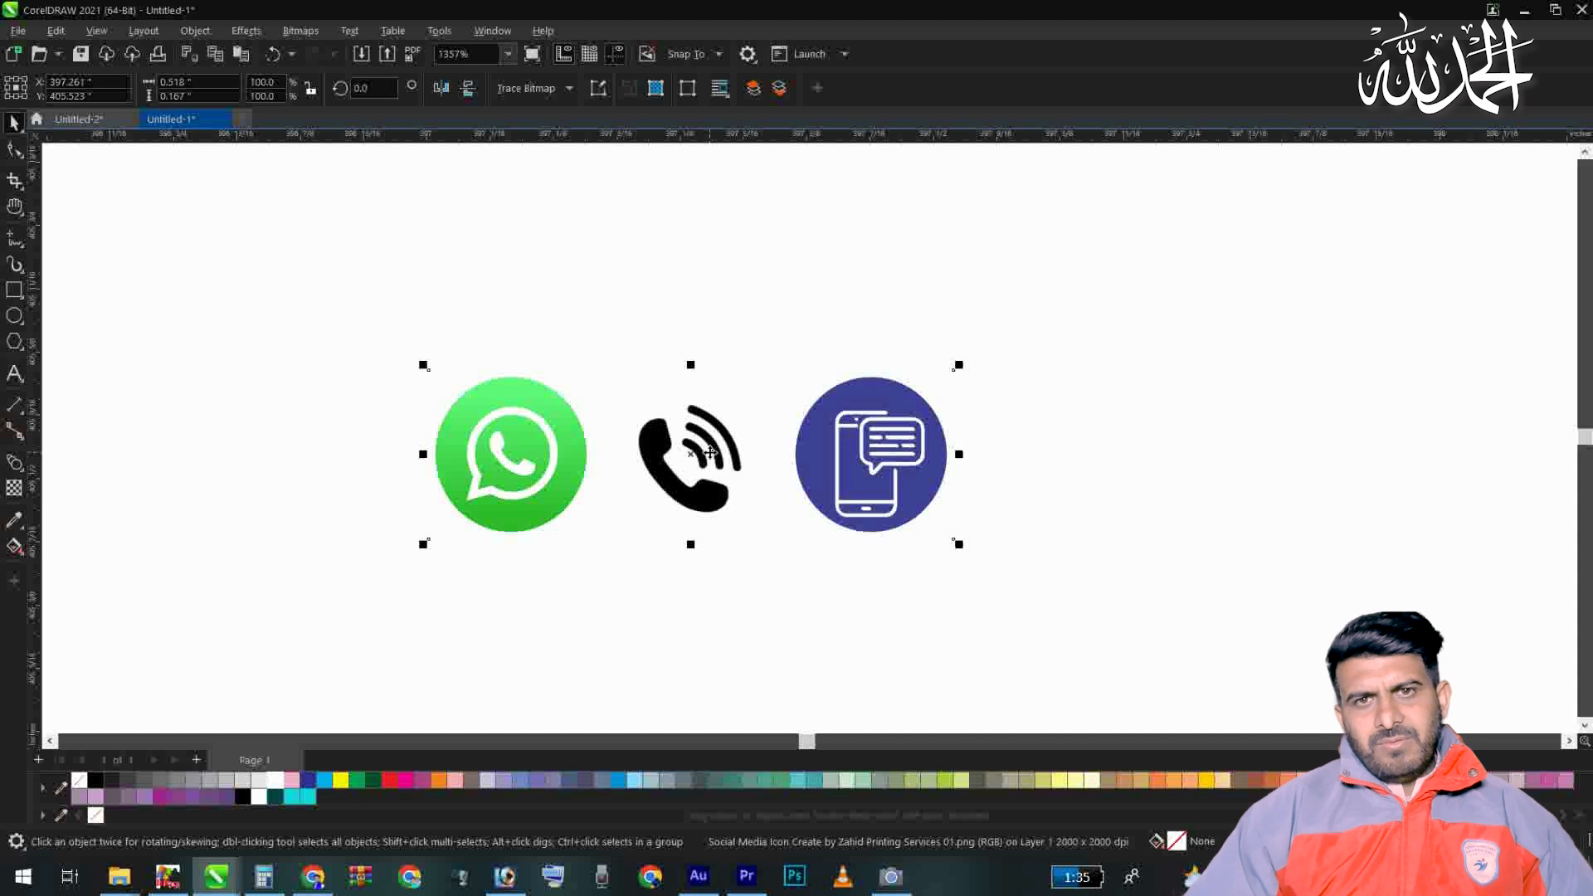
key("F4")
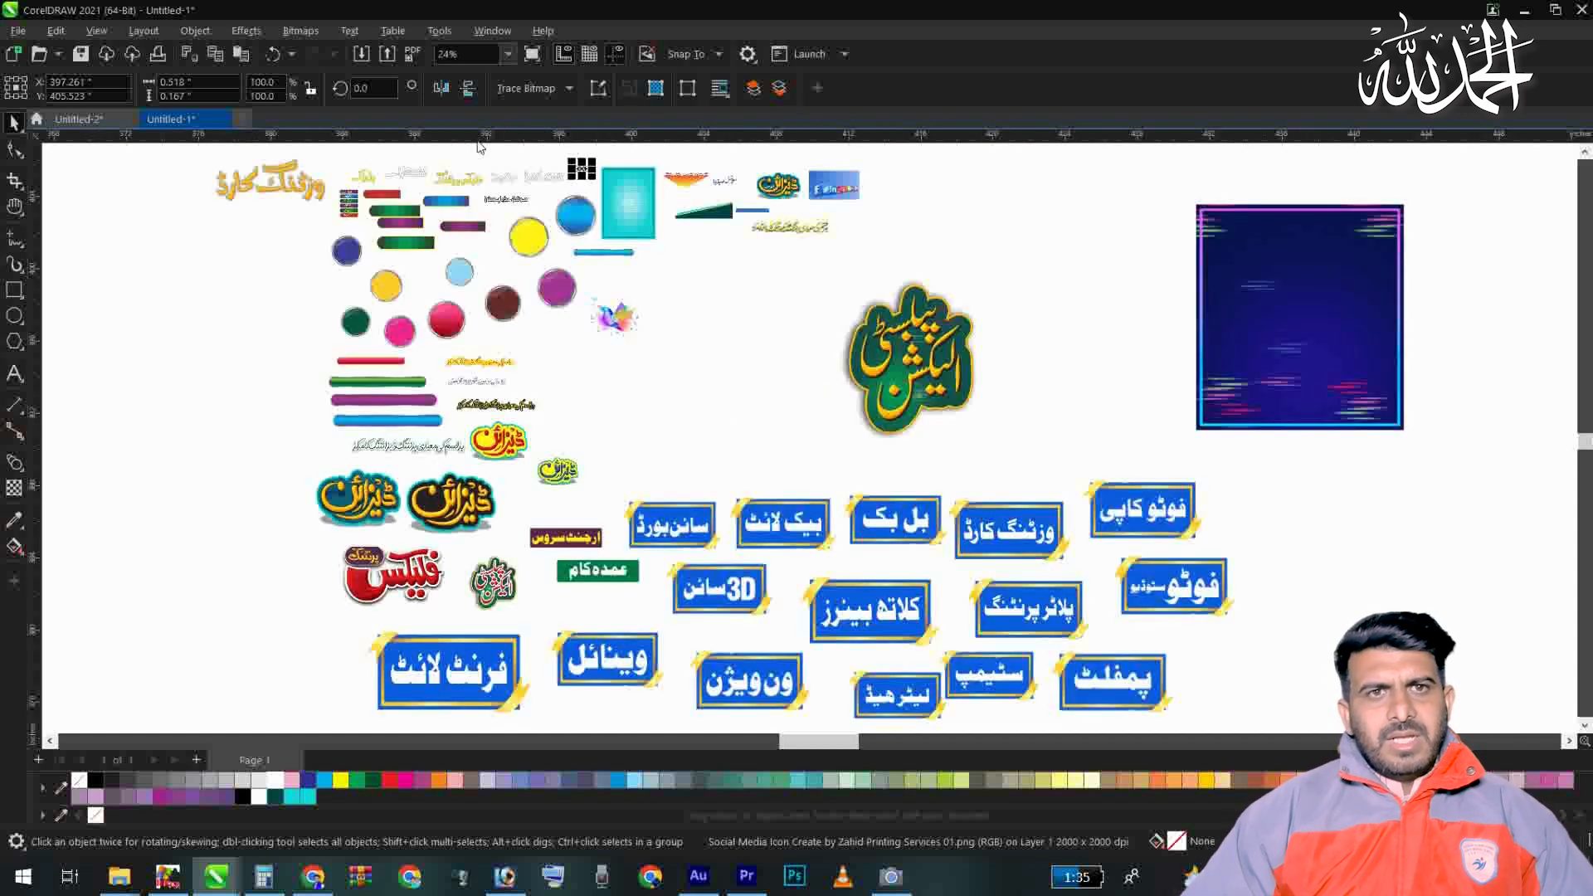
Step: Spread the wedding-card and letter-pad lettering apart and move the yellow flex-printing lettering beneath the letter-pad text
left_click_drag(628, 160, 438, 221)
left_click_drag(876, 333, 972, 334)
left_click_drag(647, 345, 673, 294)
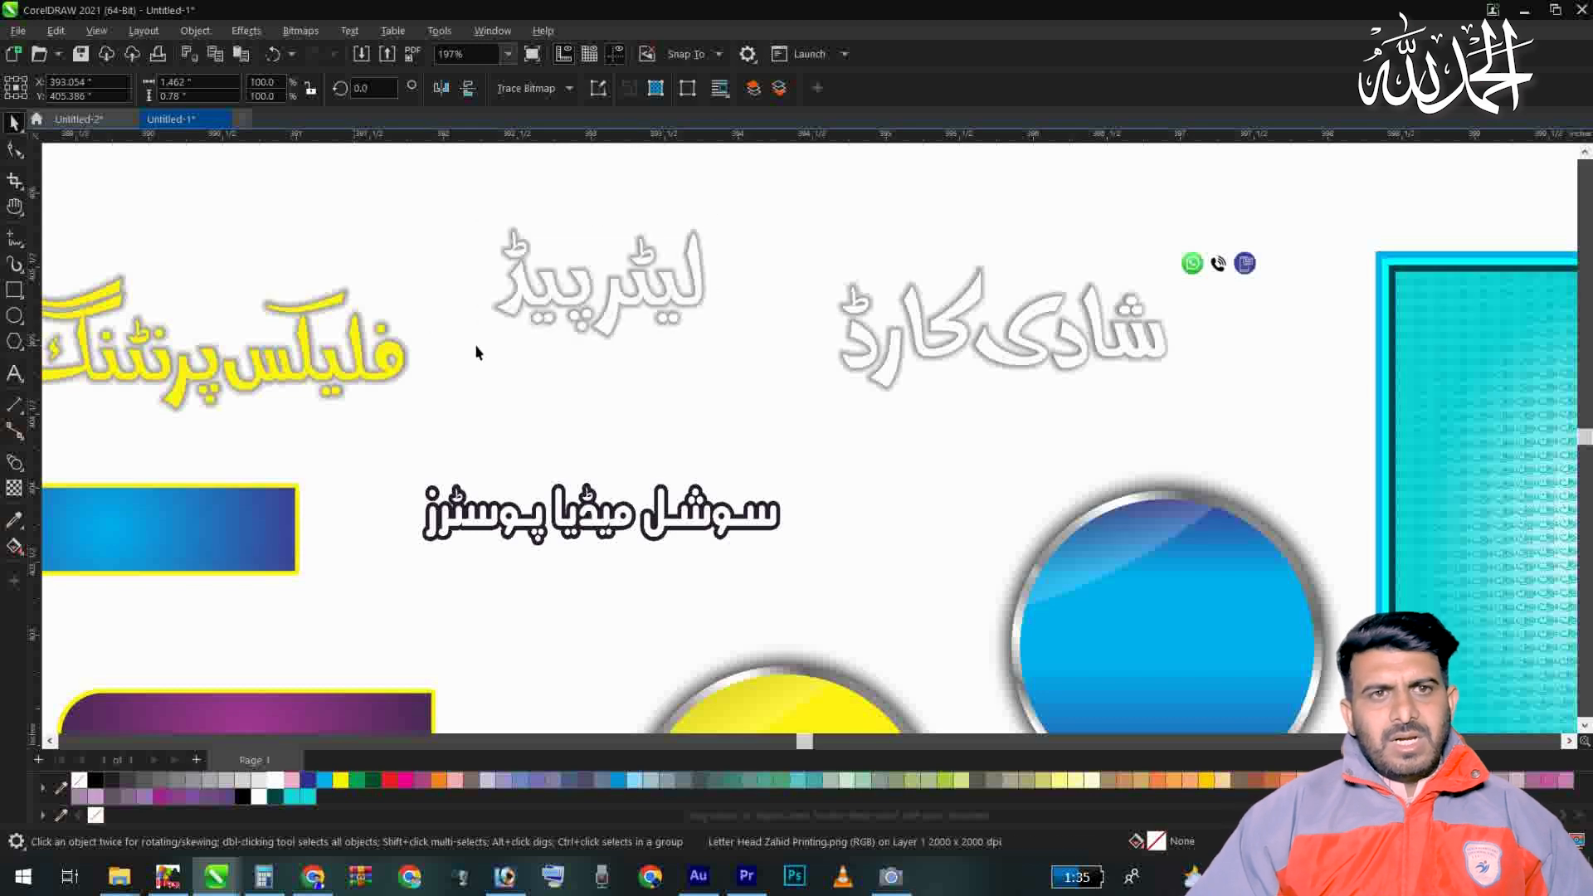
left_click_drag(205, 353, 626, 361)
Step: Move the small stack of coloured service labels to the empty area left of the circles and check its detail
scroll(626, 361, "down", 3)
key("F2")
left_click_drag(521, 291, 66, 358)
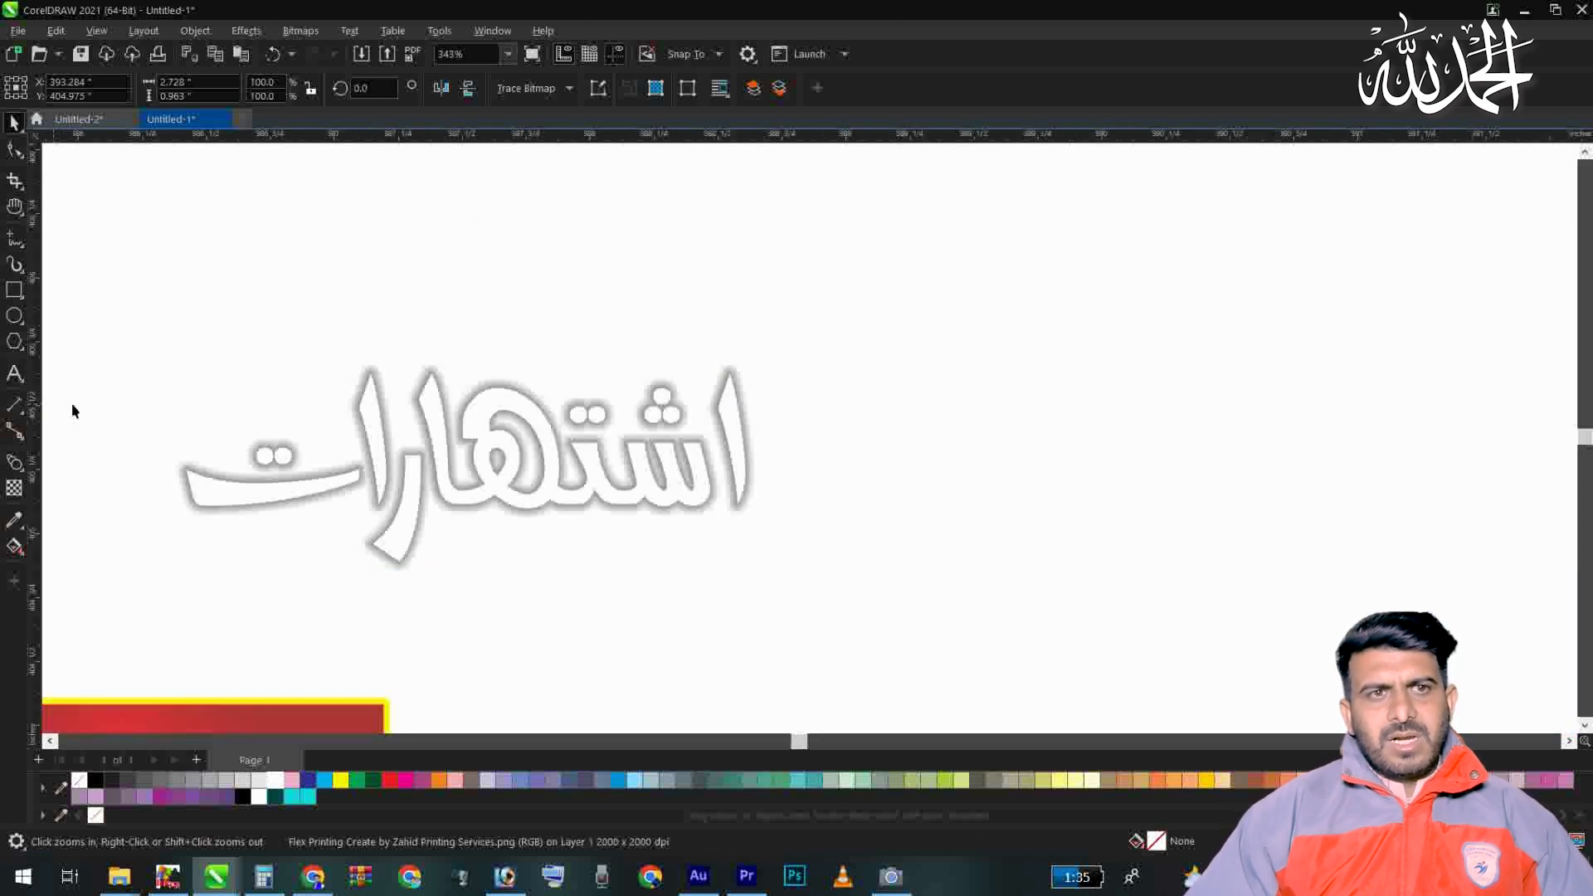
scroll(398, 298, "down", 10)
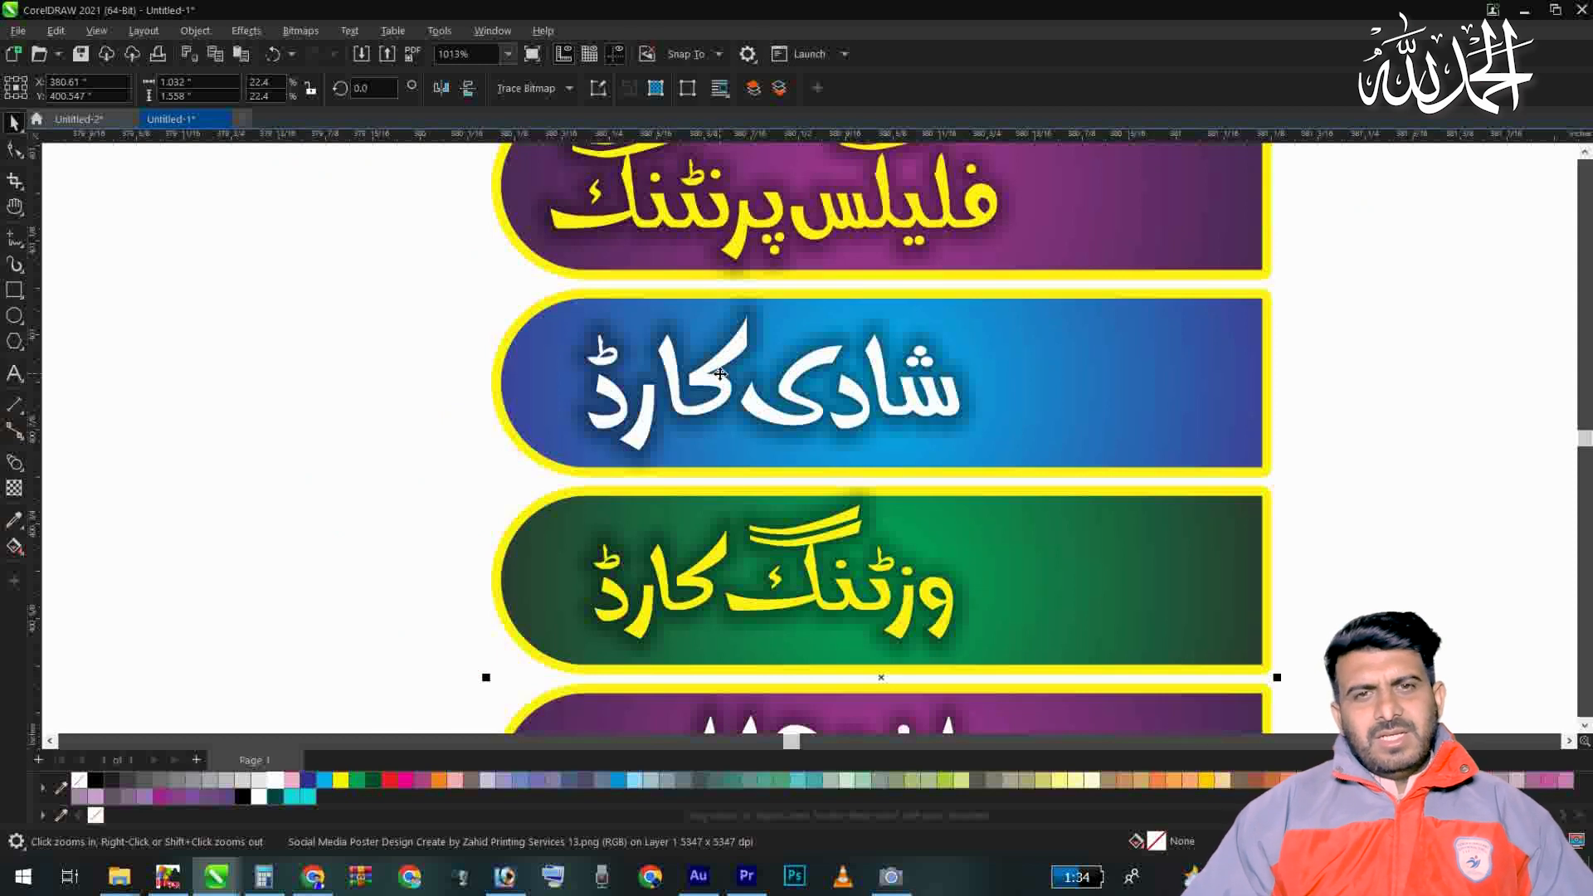
key("F4")
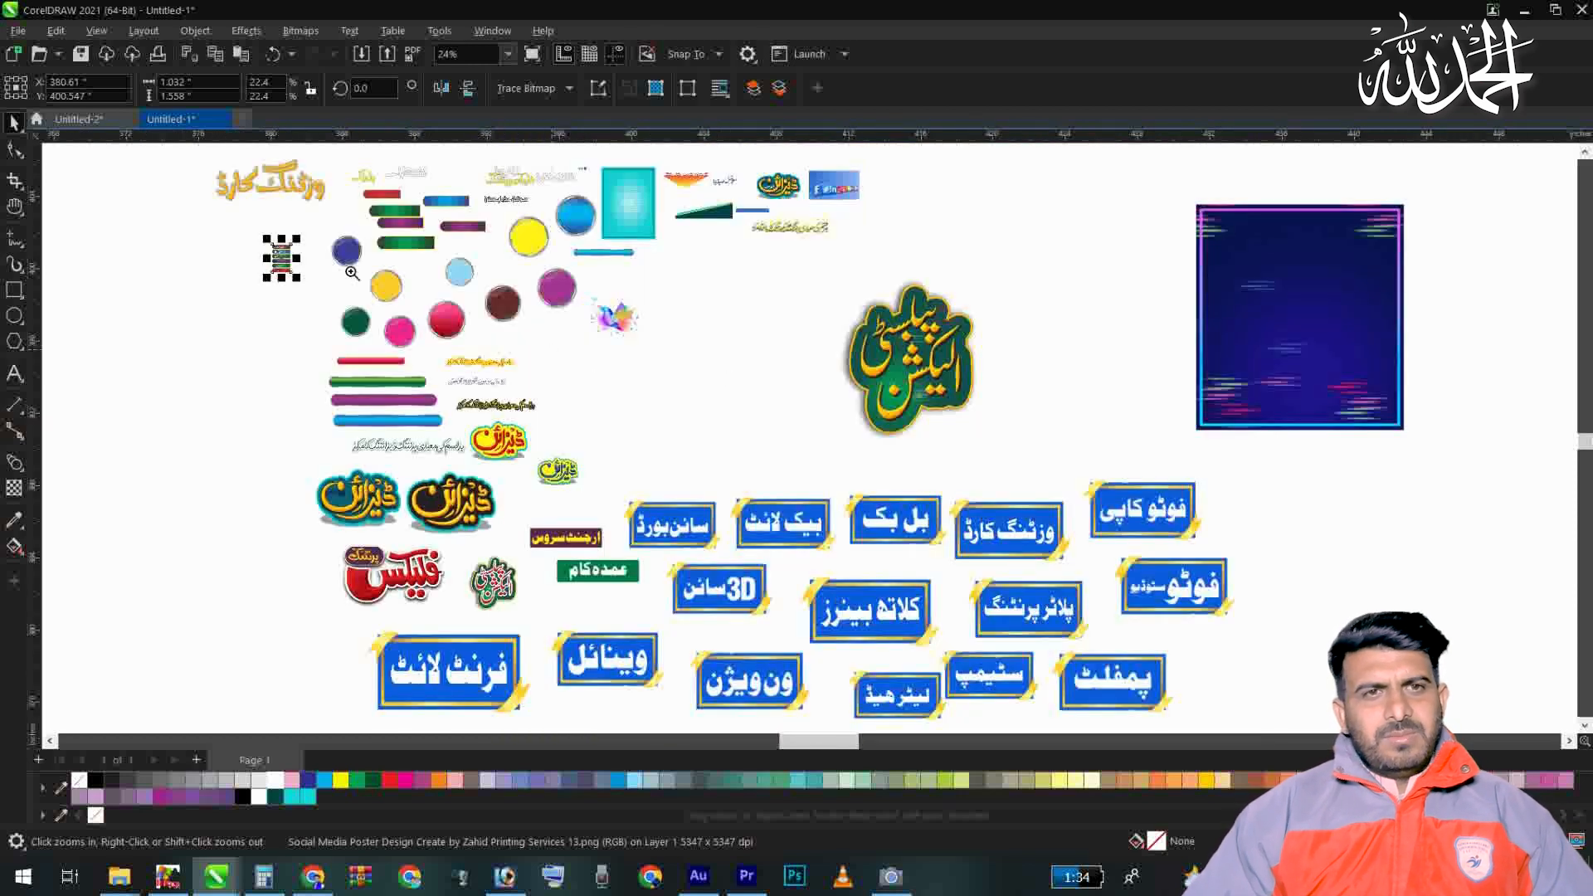
left_click_drag(362, 294, 363, 295)
key("F2")
left_click_drag(509, 271, 738, 379)
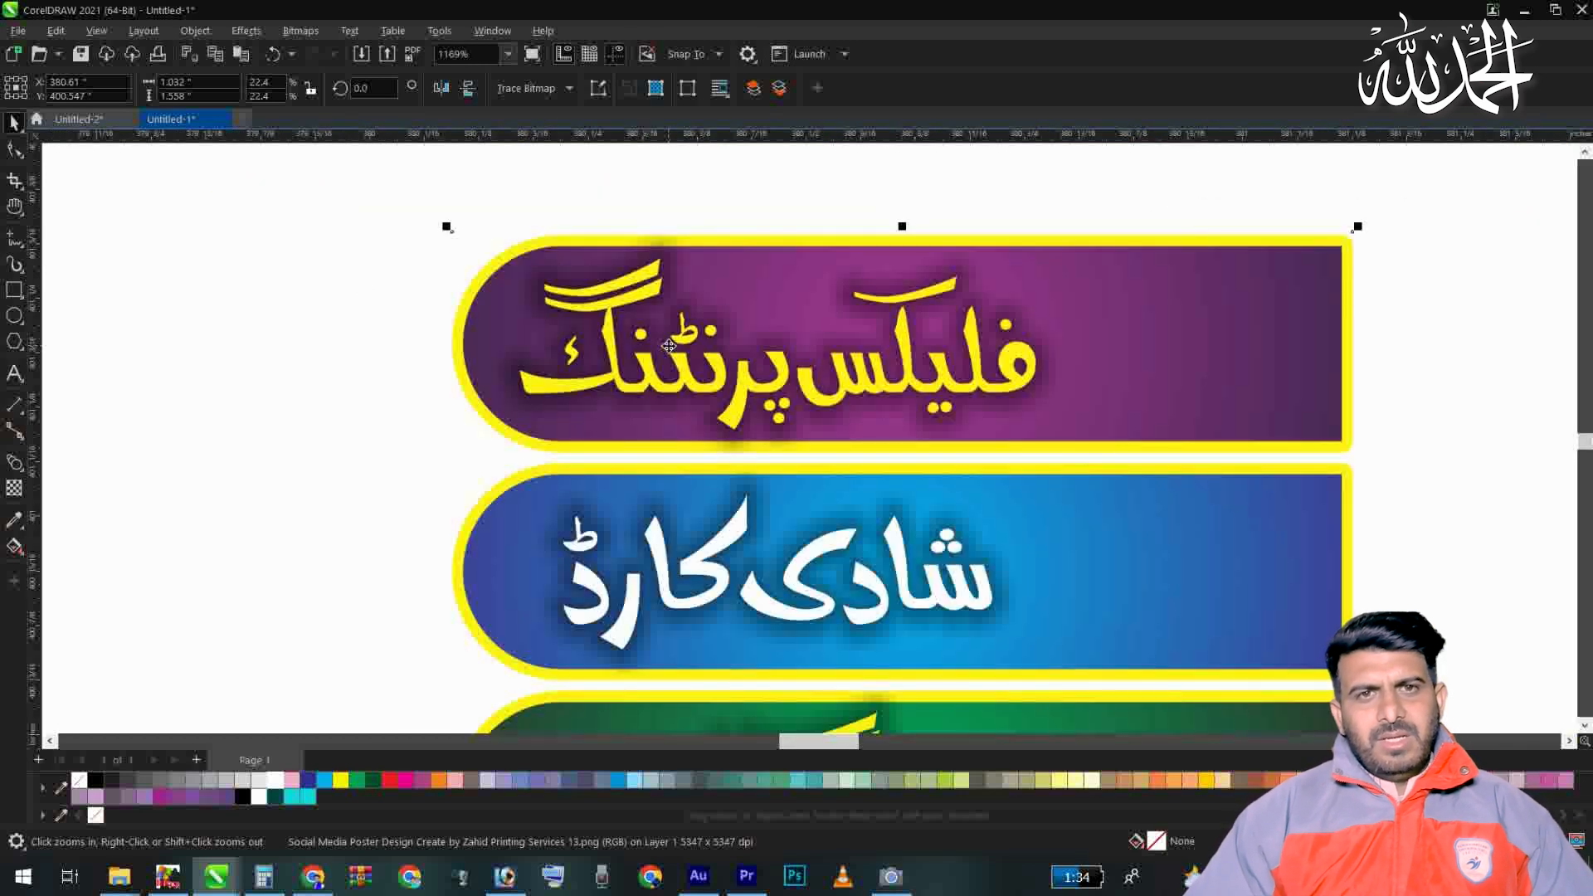
key("F4")
Step: Move the blue rounded bar slightly upward, beneath the advertisements lettering
left_click_drag(341, 184, 644, 258)
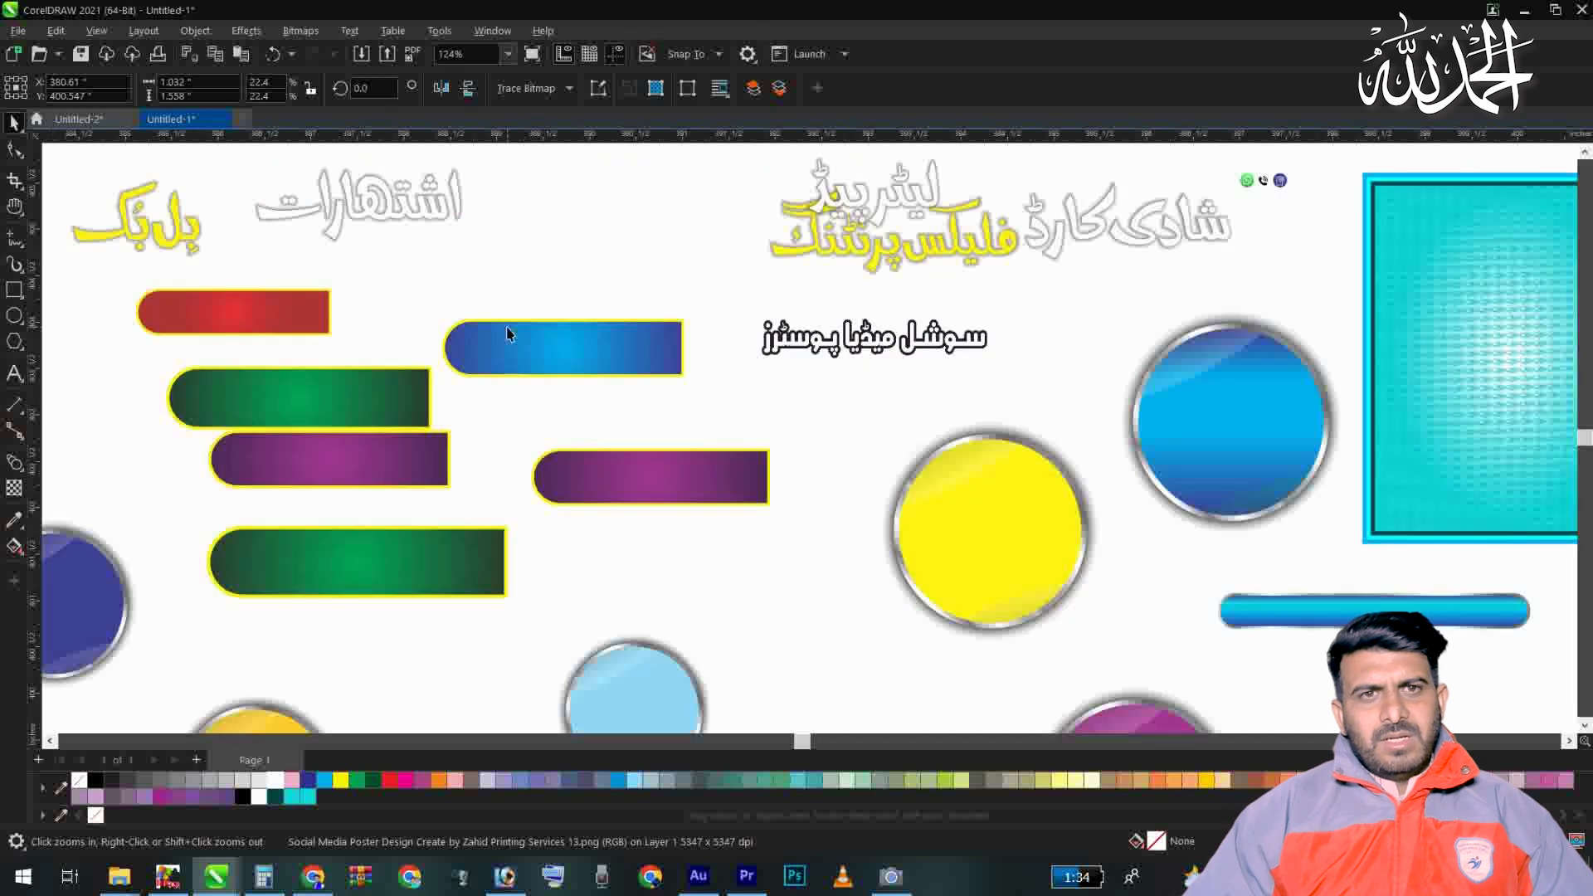
key("space")
left_click(508, 328)
left_click(861, 348)
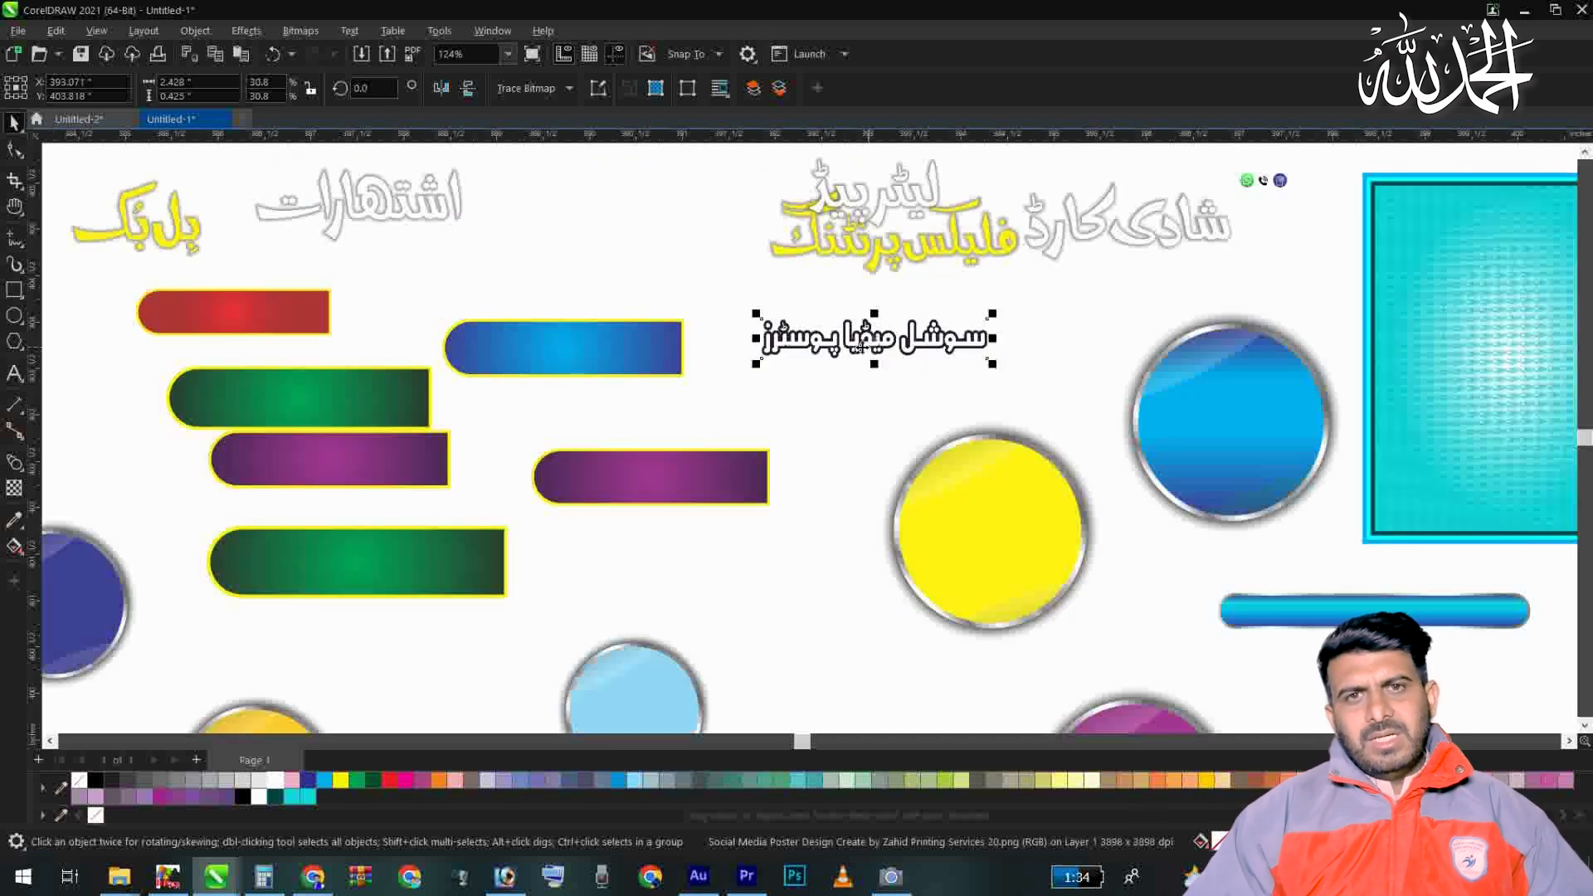
left_click_drag(579, 348, 575, 287)
left_click(847, 213)
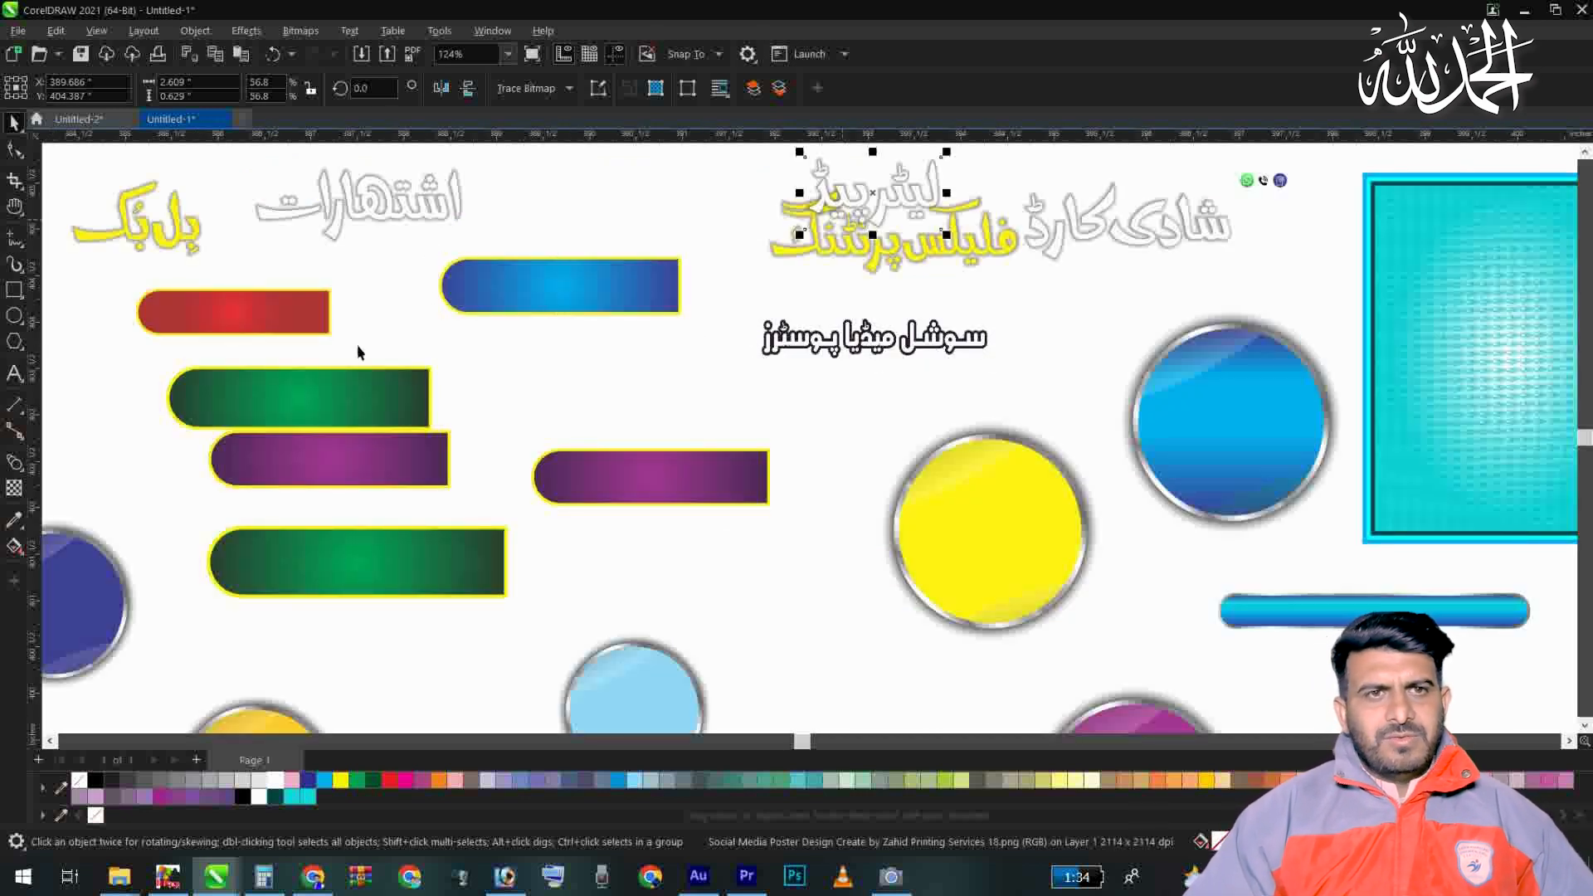
scroll(884, 355, "down", 3)
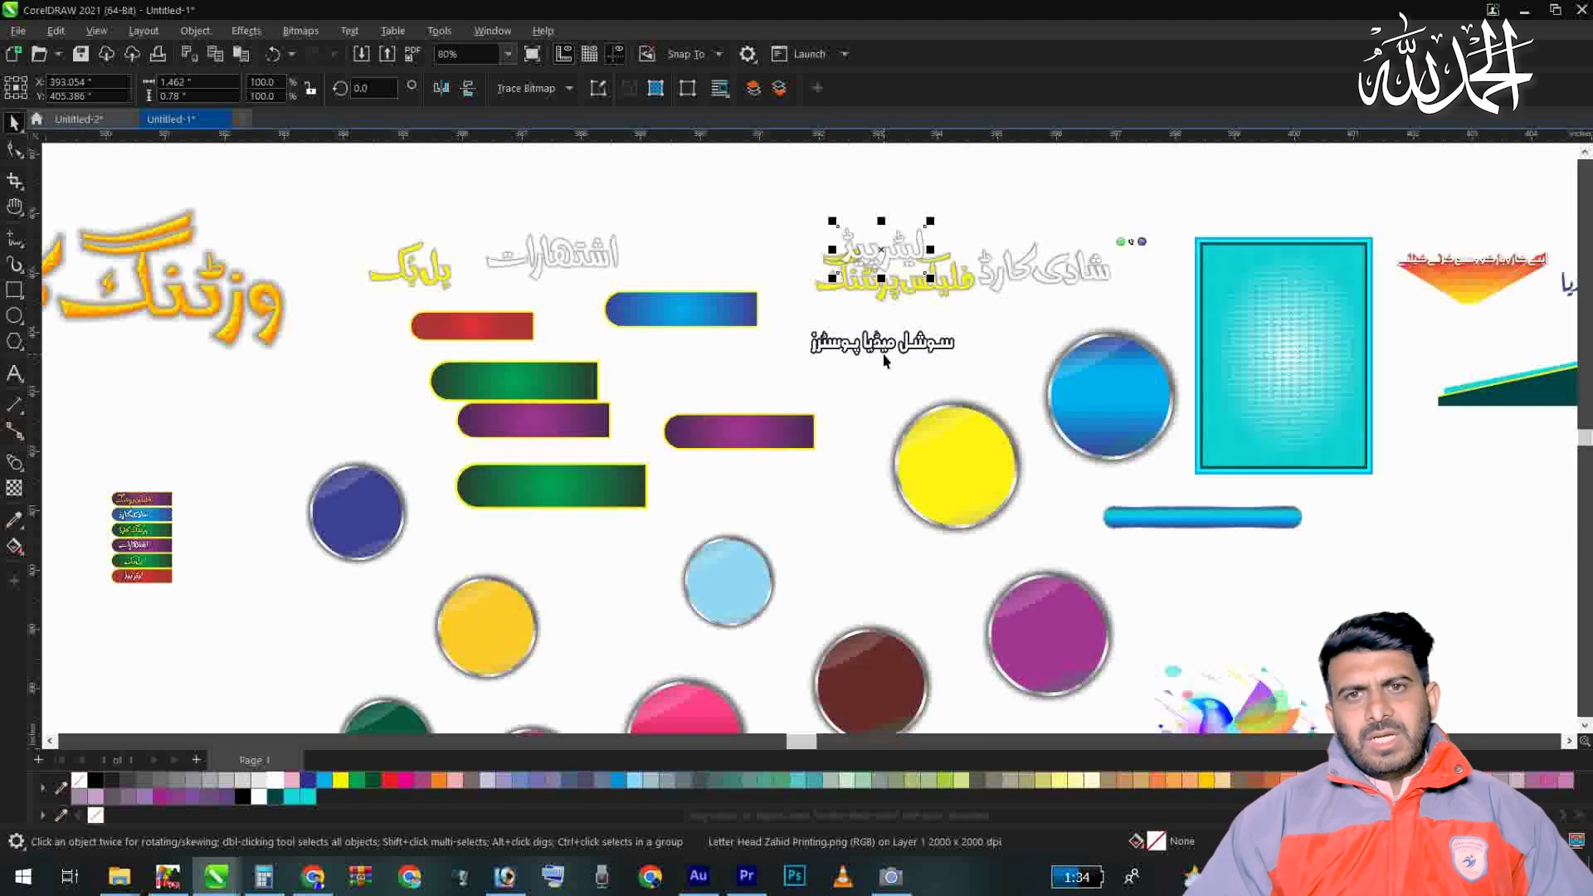
Step: Reposition the glossy blue and yellow circles side by side below the social-media posters text
key("F2")
left_click_drag(1162, 316, 851, 579)
left_click(905, 410)
left_click_drag(904, 411, 883, 463)
left_click_drag(624, 425, 577, 349)
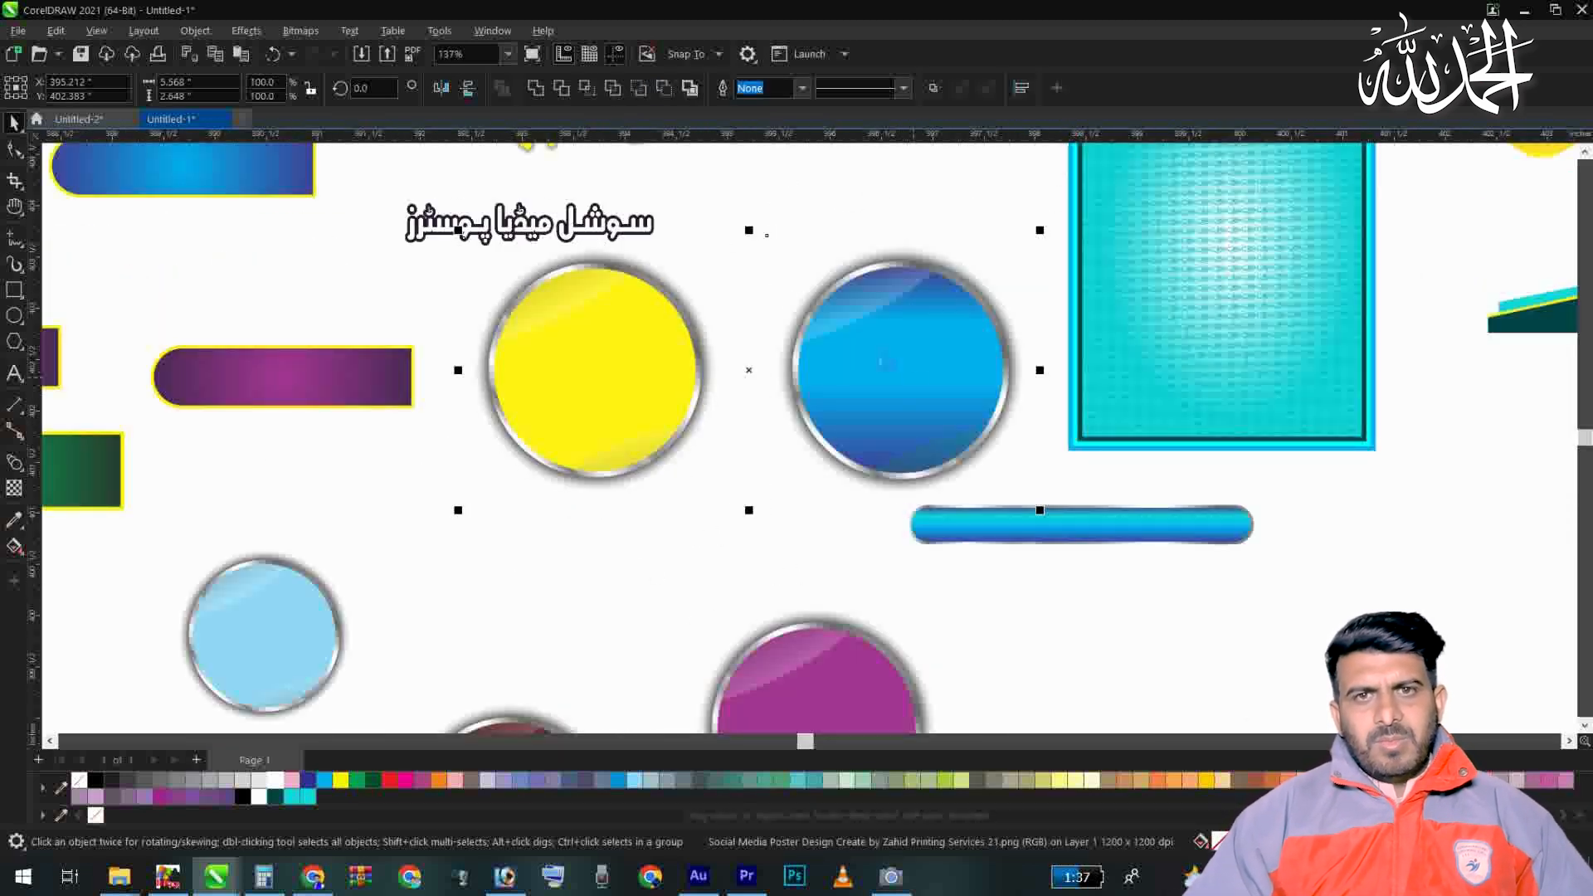
Step: Examine the teal framed background and the blue rounded bar beside the glossy circles
scroll(857, 345, "down", 3)
key("F2")
left_click_drag(1213, 196, 475, 653)
left_click(1060, 306)
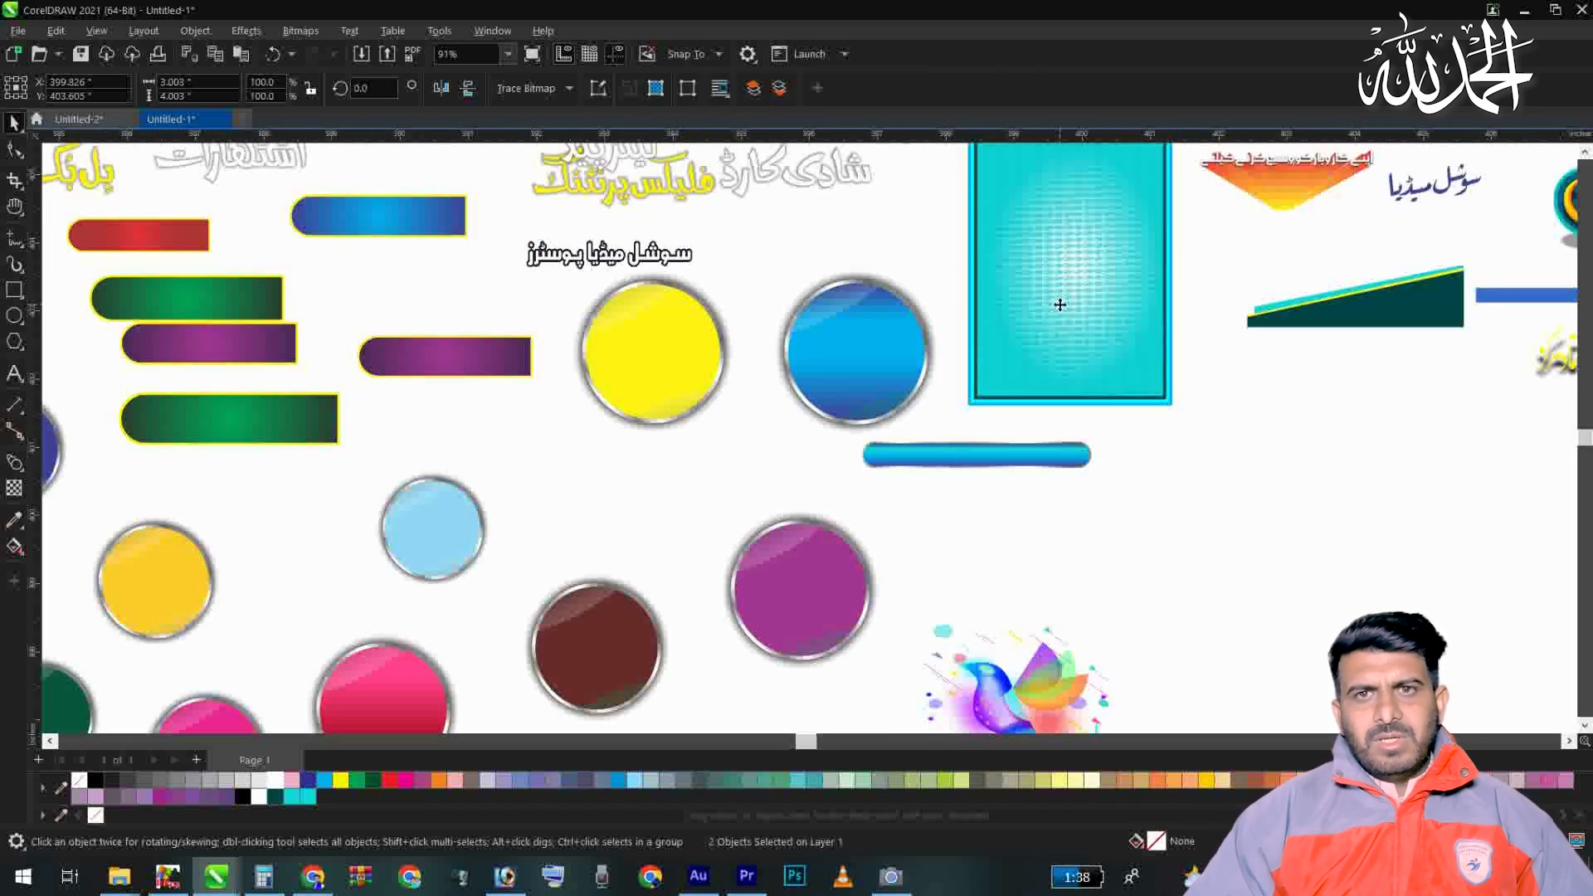
scroll(882, 444, "down", 2)
key("F2")
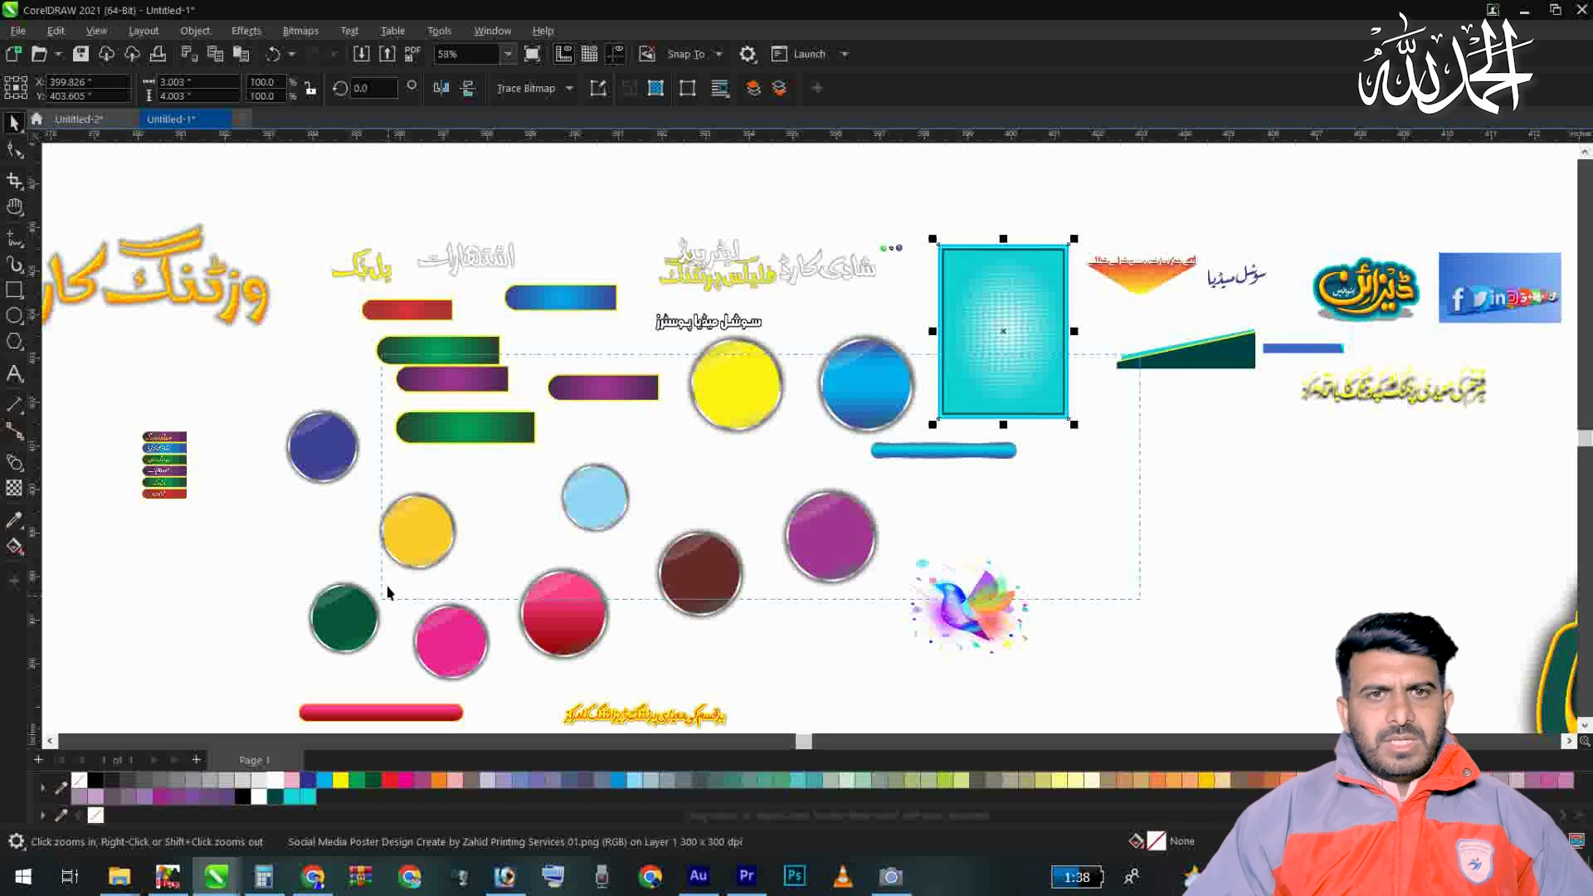
left_click(688, 528)
left_click(1042, 402)
scroll(1043, 402, "down", 1)
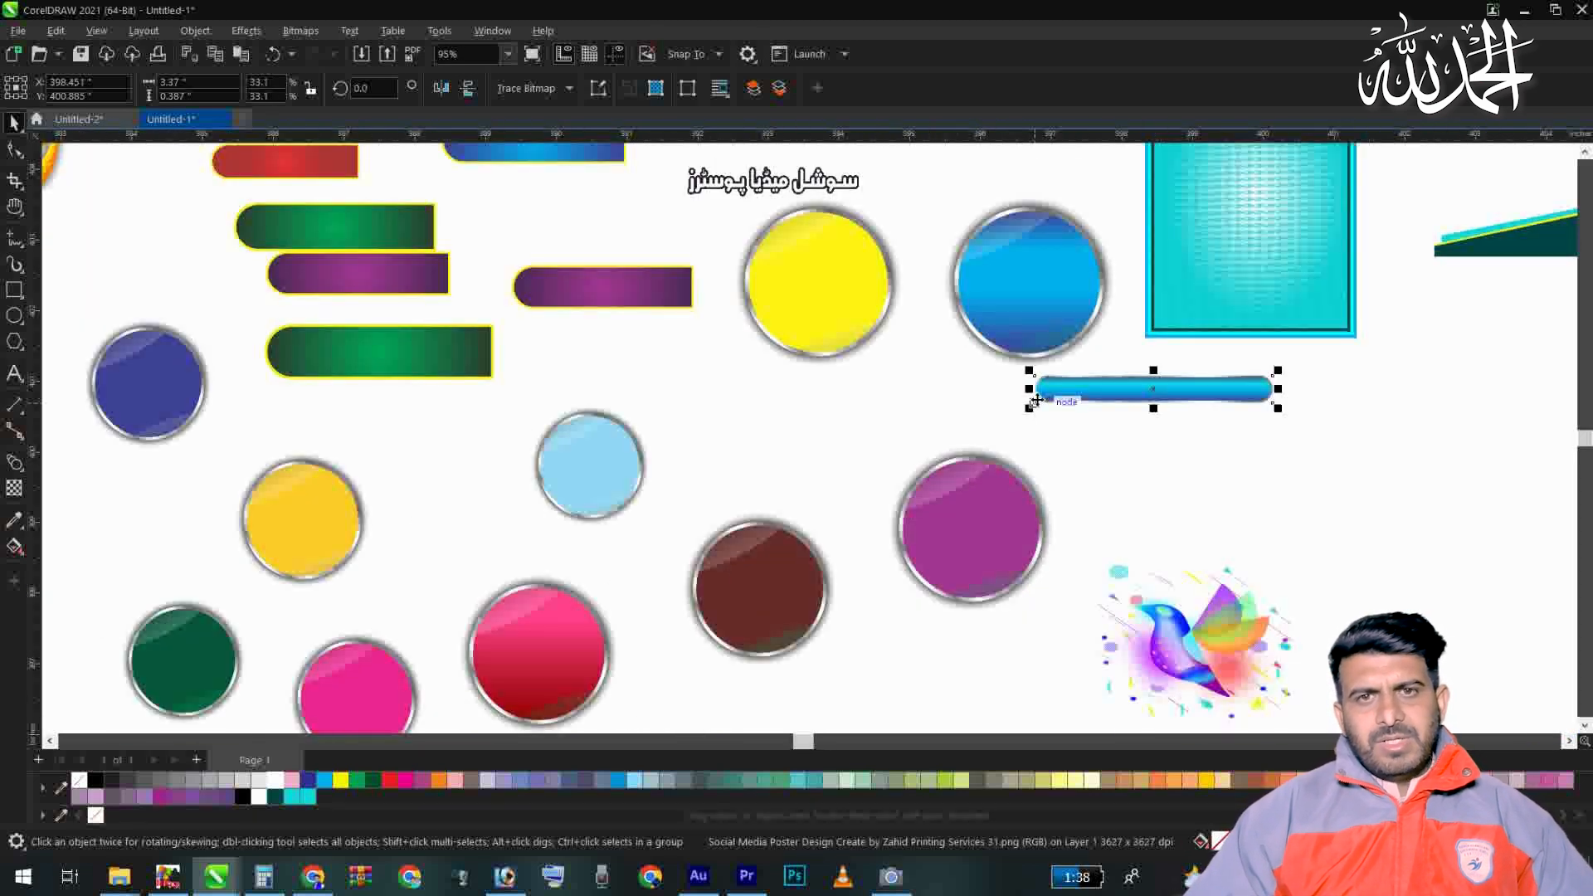
Step: Move the purple circle up below the yellow and blue ones, and the colourful bird artwork up and rightwards
left_click_drag(971, 533, 848, 409)
left_click_drag(1190, 633, 1375, 508)
key("F4")
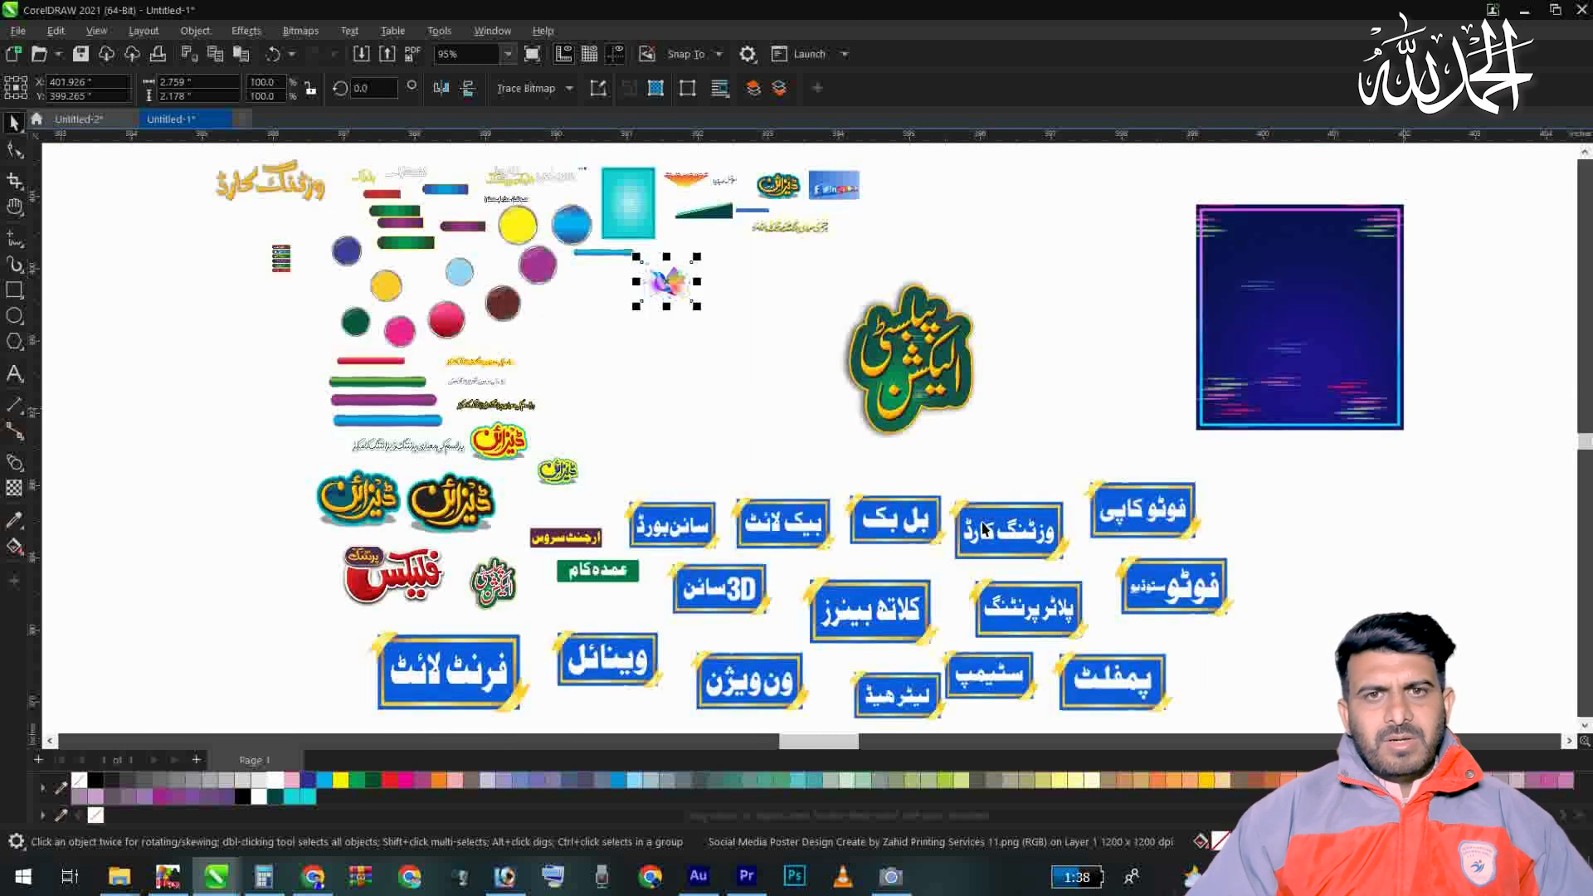
key("Escape")
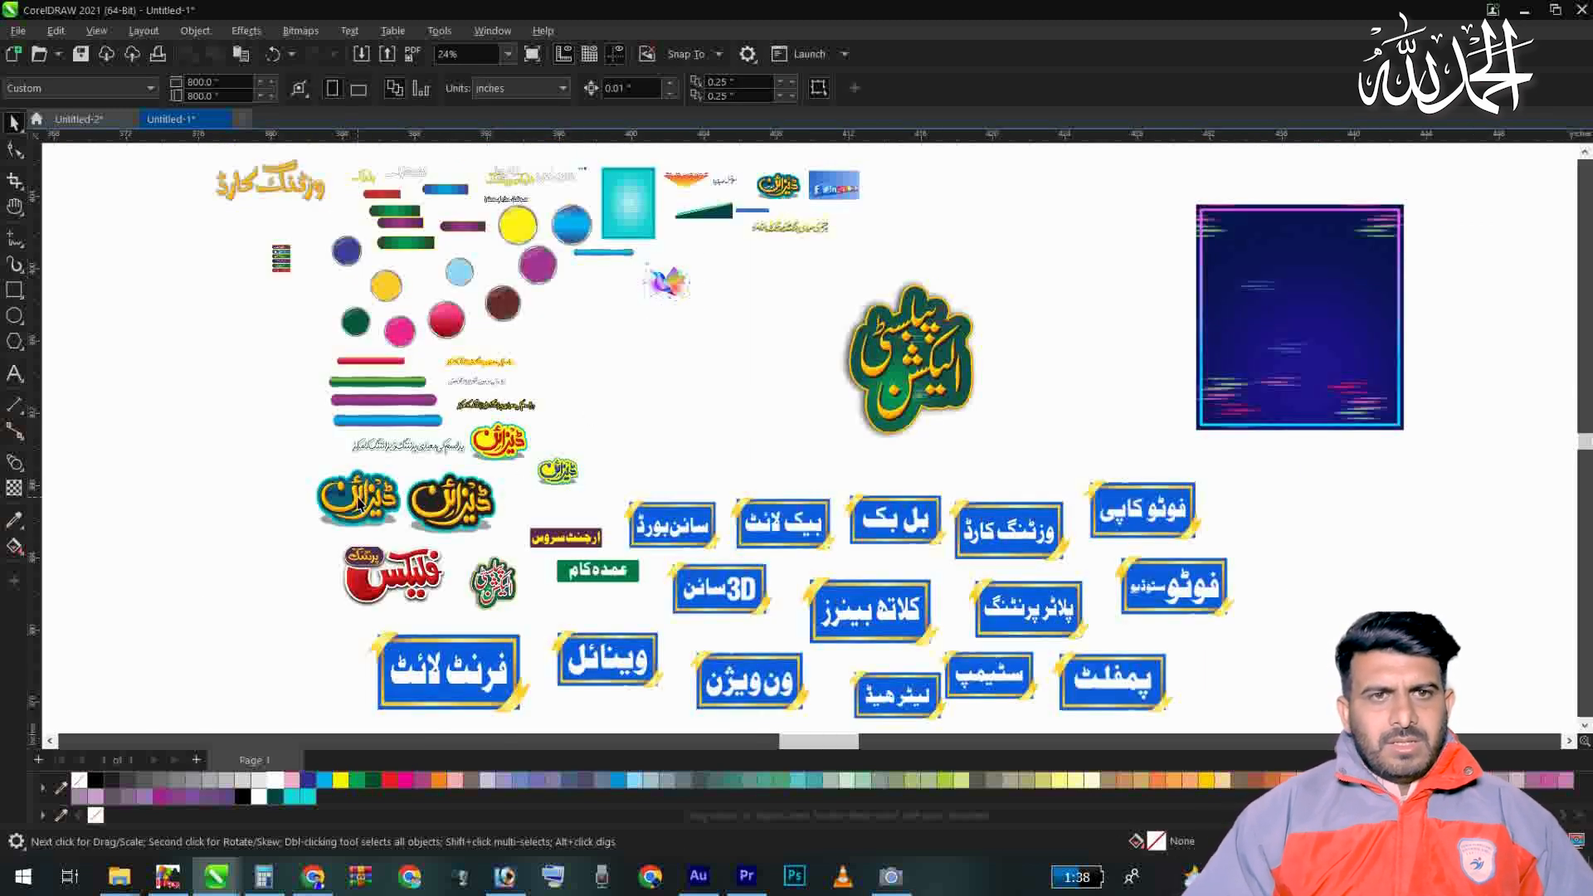
Step: Gather the four Design logos in the empty area left of the other artwork
left_click(358, 504)
left_click(458, 501, "shift")
left_click_drag(458, 501, 247, 571)
left_click_drag(498, 440, 139, 501)
left_click(580, 470)
left_click_drag(580, 470, 235, 498)
Step: Enlarge the blue-lettered and red-lettered Design logos to roughly match the two dark ones
key("F2")
left_click_drag(93, 445, 419, 597)
left_click_drag(835, 401, 965, 508)
left_click(331, 423)
left_click_drag(479, 457, 540, 505)
Step: Place the red-lettered Design logo above the teal one and align their centres vertically
left_click_drag(467, 395, 472, 375)
left_click(448, 558, "shift")
key("c")
left_click_drag(392, 527, 336, 526)
Step: Align the upper pair and the lower pair of Design logos horizontally by their centres to form a grid
left_click(656, 390)
left_click(403, 376, "shift")
key("e")
left_click(804, 503)
left_click(776, 572)
left_click(440, 557, "shift")
key("e")
Step: Inspect the red flex-printing logo and the small publicity-election badge next to it
scroll(568, 419, "down", 1)
scroll(566, 415, "down", 2)
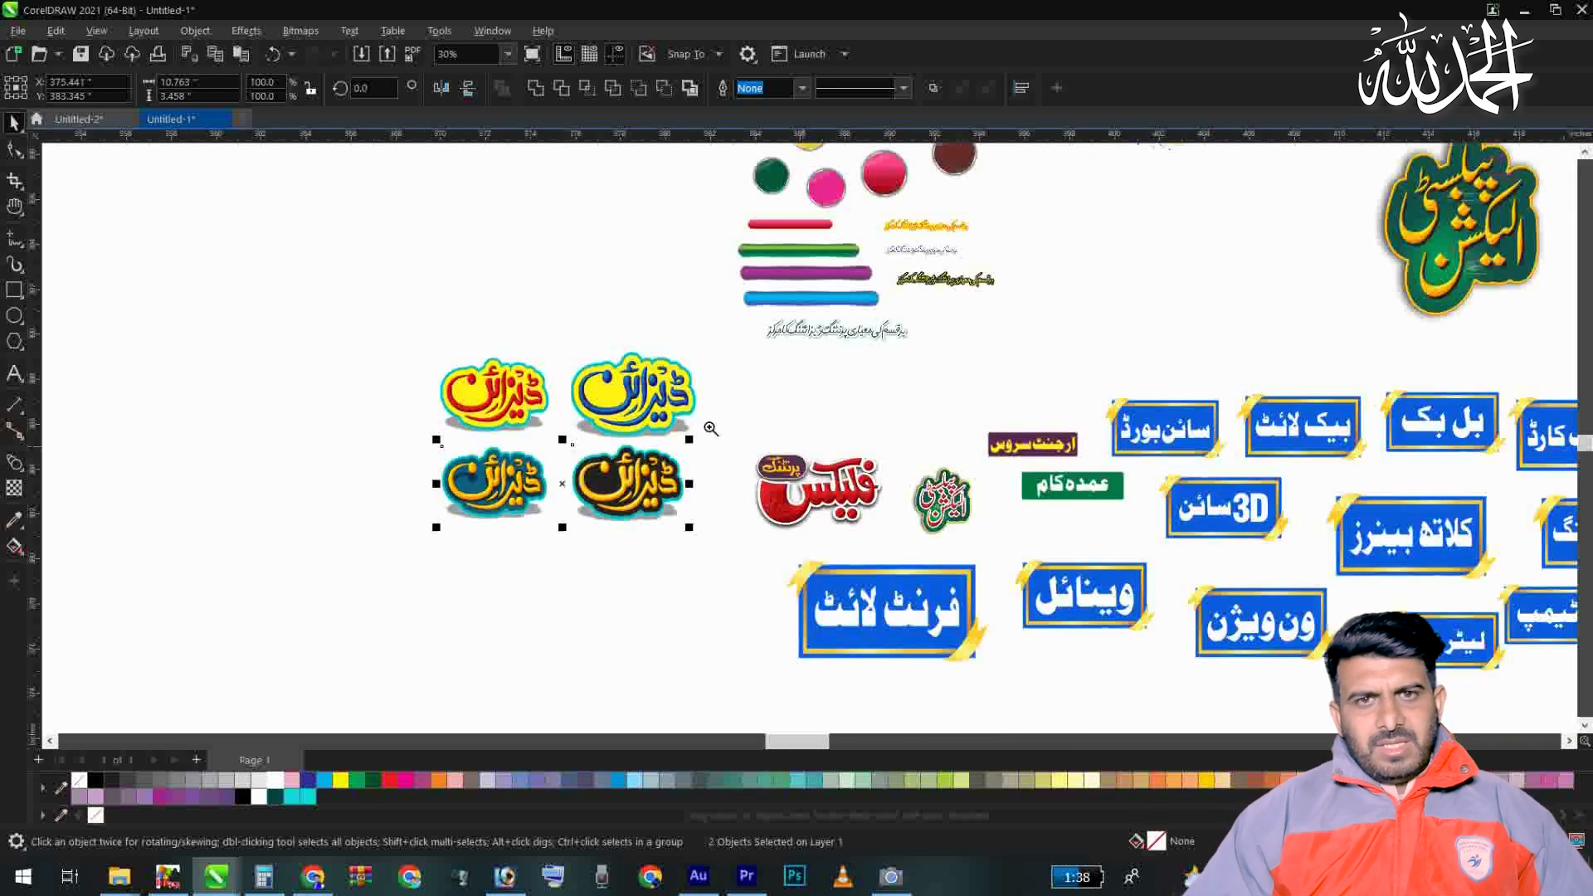
left_click(826, 585)
scroll(826, 585, "up", 4)
scroll(705, 365, "down", 3)
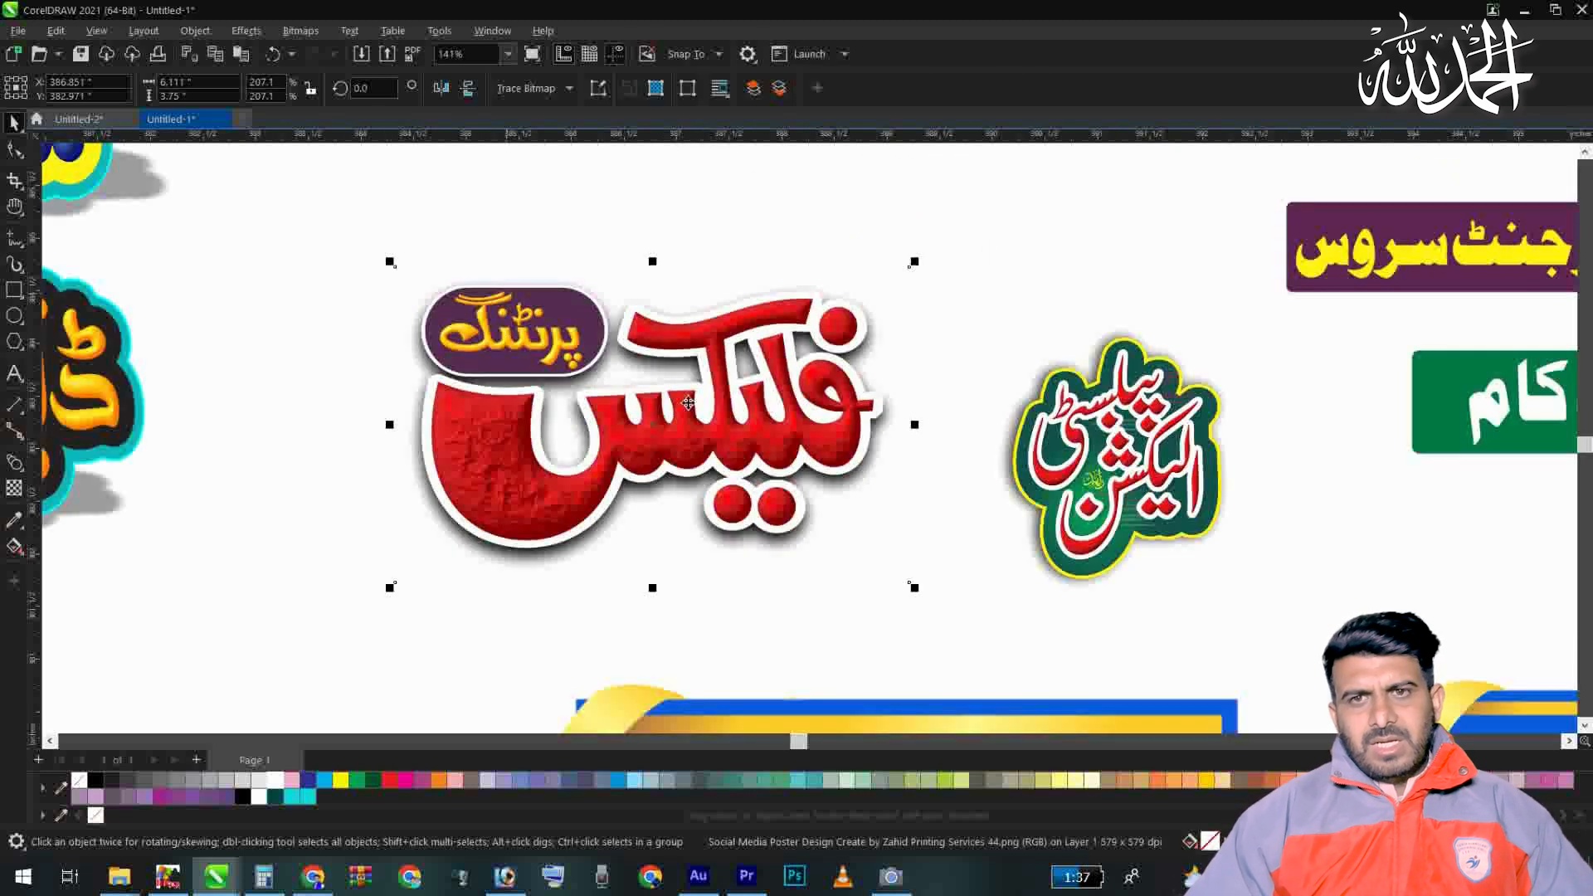
left_click(1011, 424)
scroll(771, 407, "down", 4)
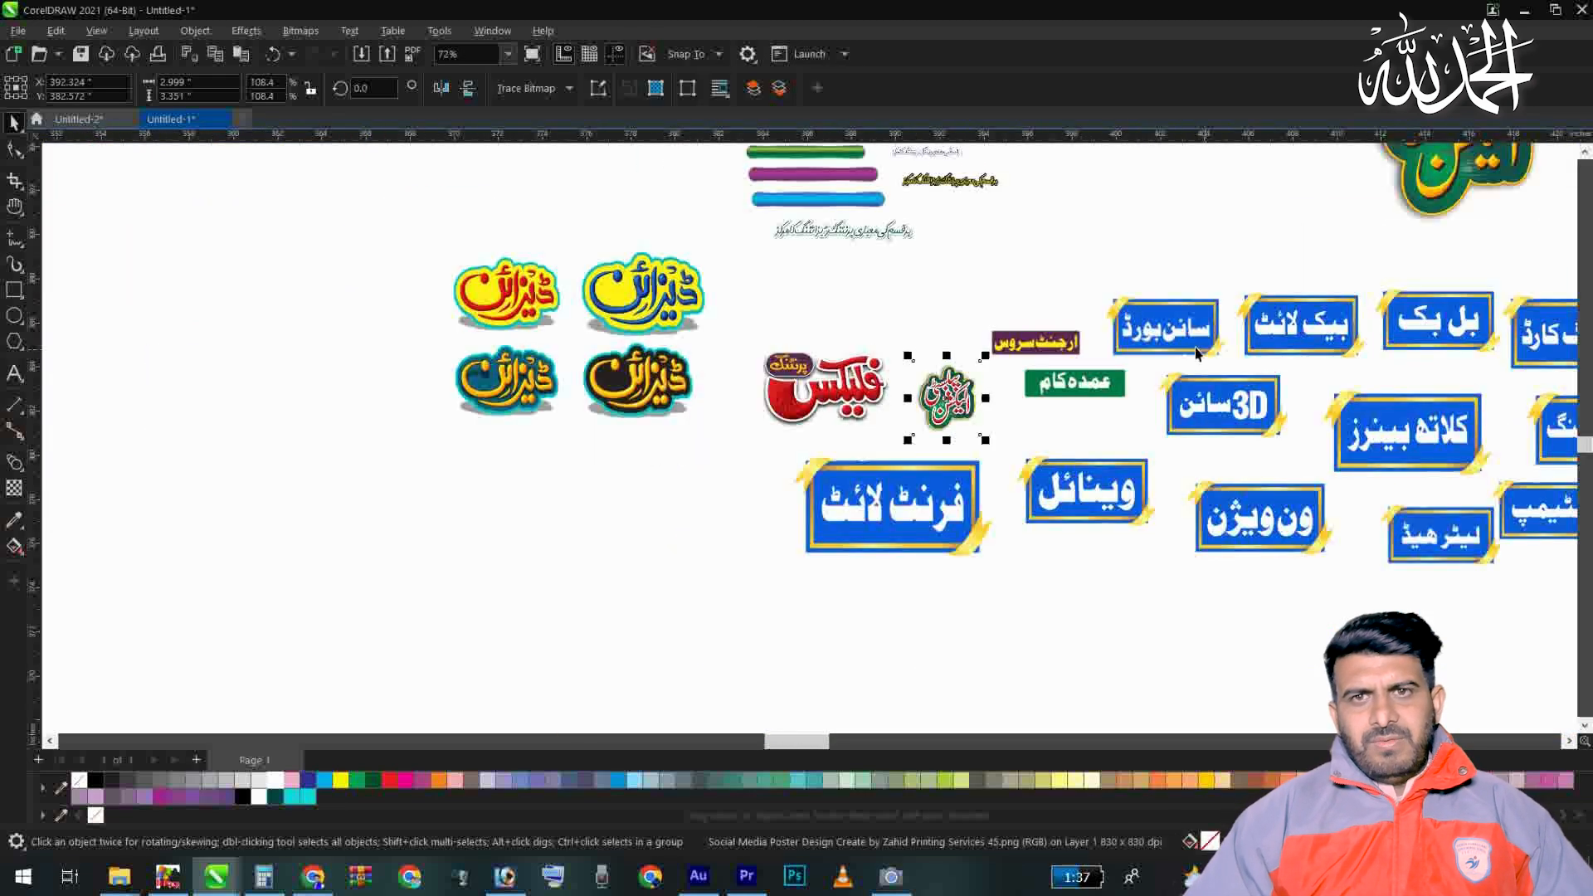
Step: Move the blue photocopy label to the right, away from the visiting-card label
left_click_drag(1590, 525, 1590, 524)
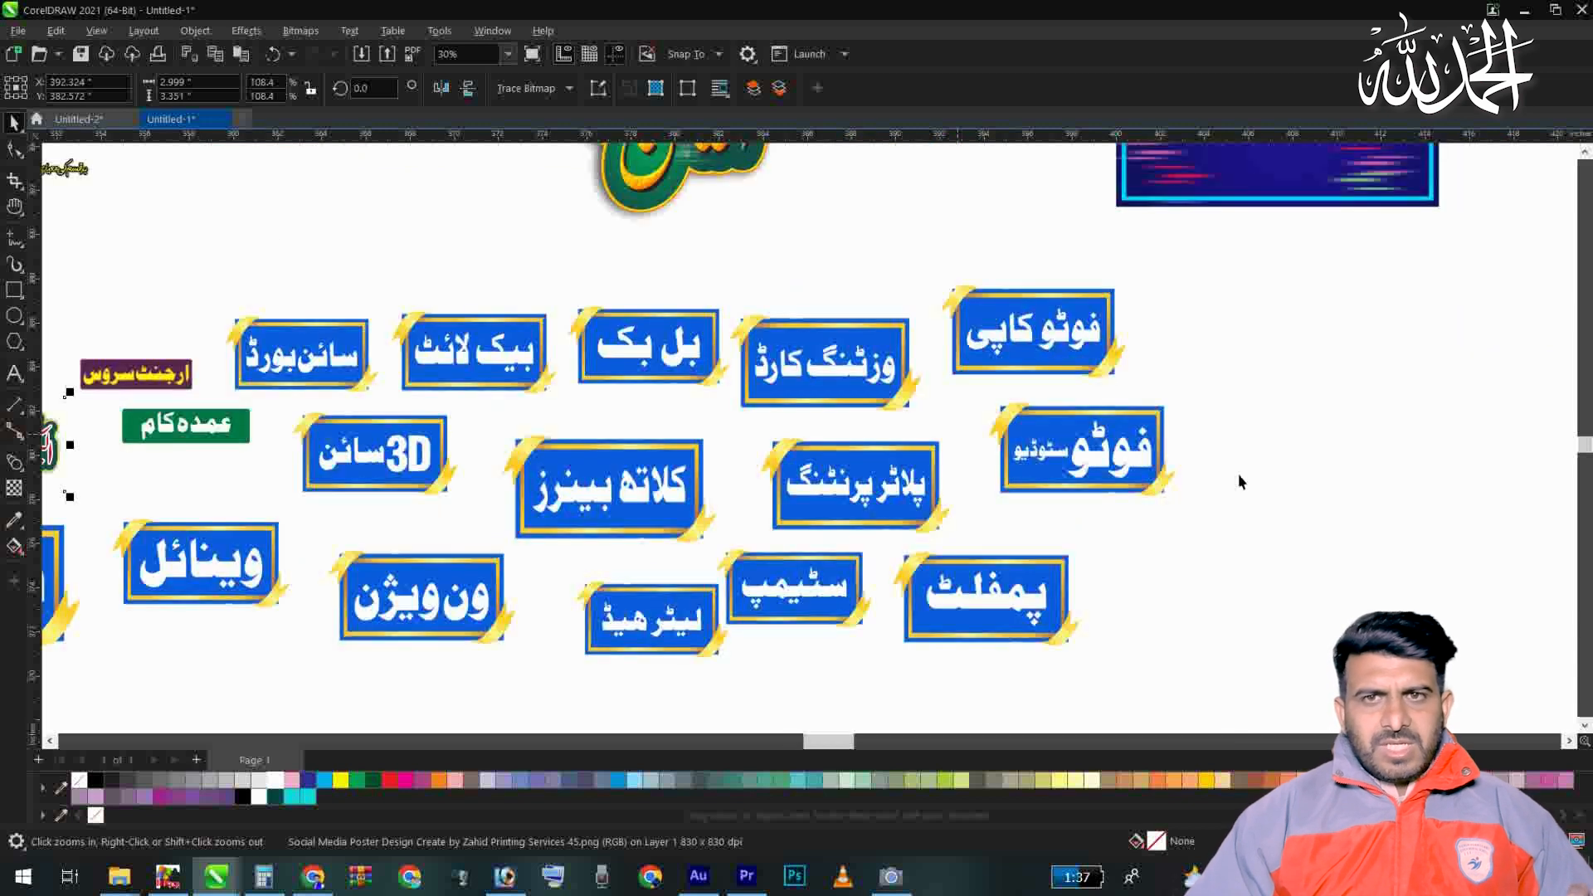
left_click_drag(1011, 337, 1099, 337)
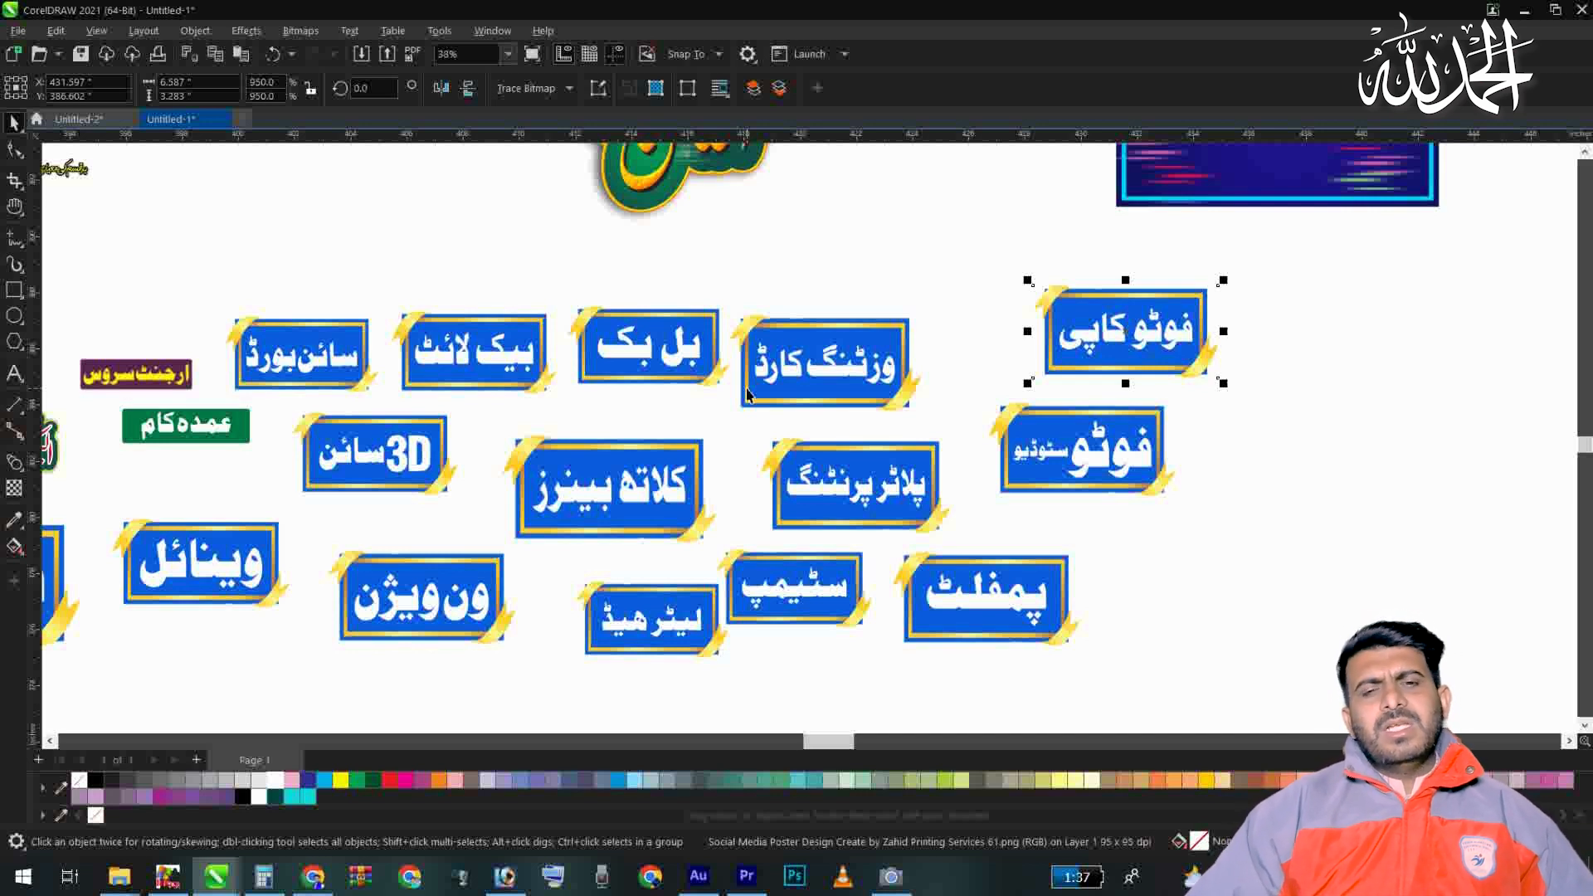
scroll(942, 332, "down", 2)
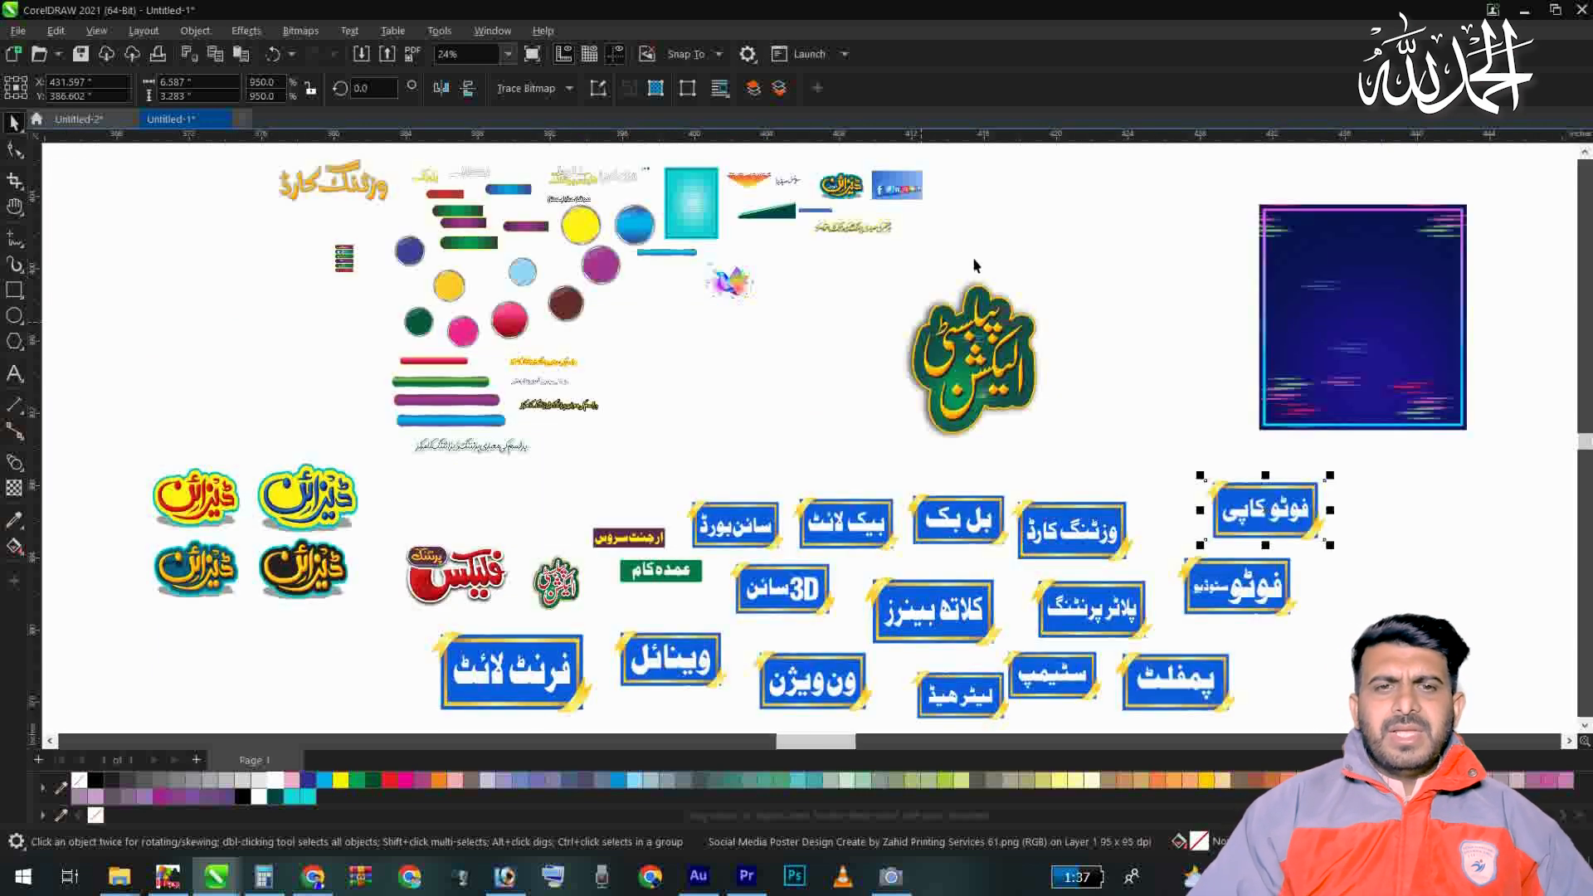
Step: Enlarge the purple urgent-service label to about 10.59 by 3.03 inches and the green fine-work label to about 8.65 by 2.48 inches, spacing them apart
left_click(634, 539)
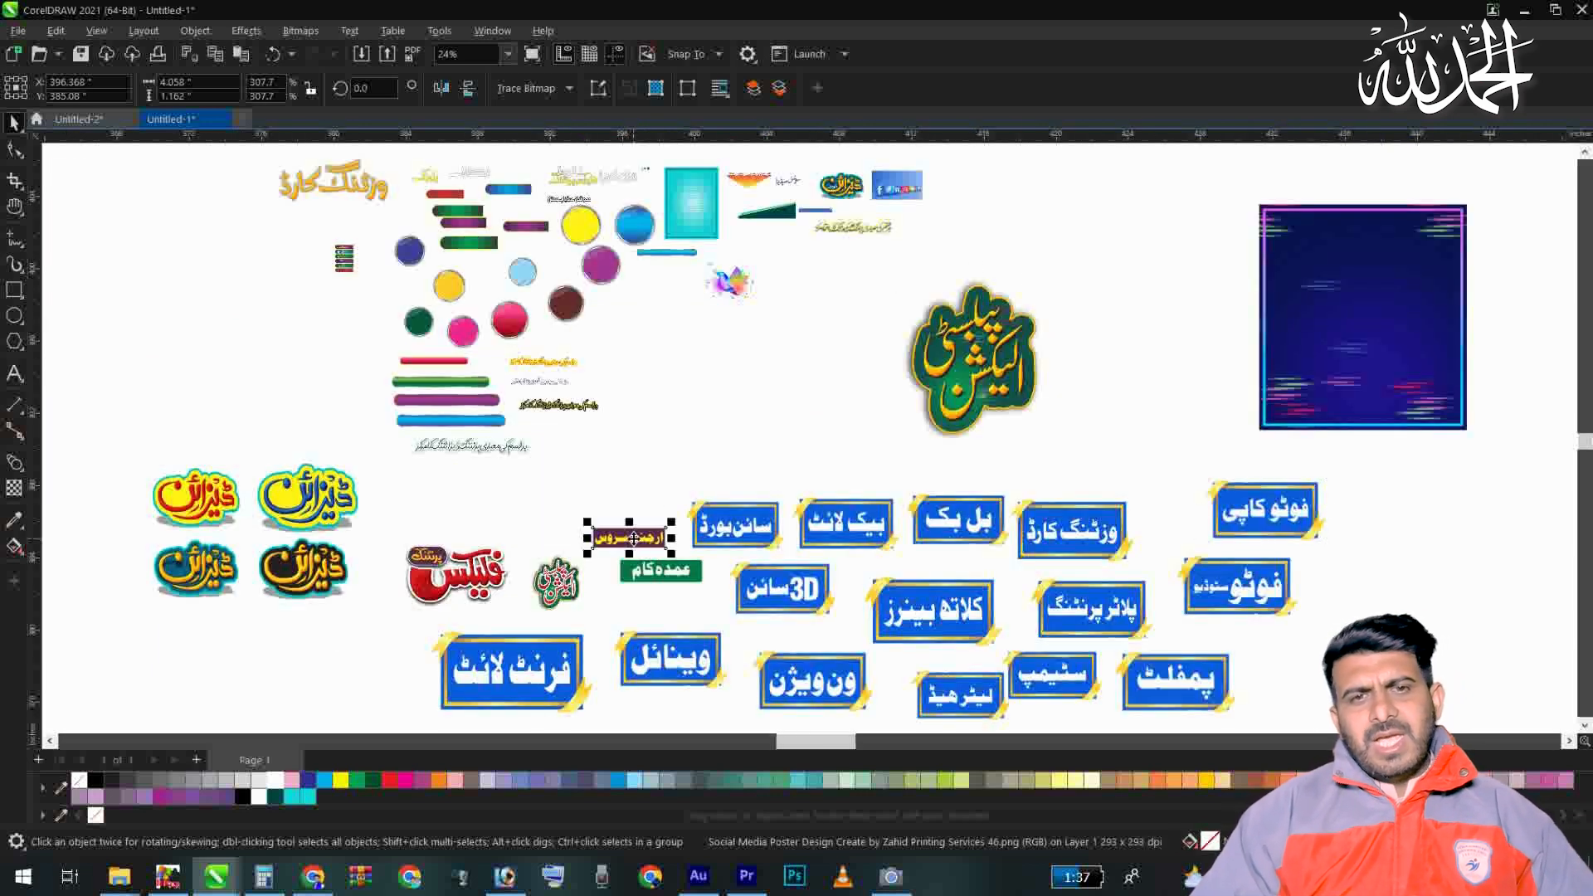
left_click_drag(589, 524, 800, 450)
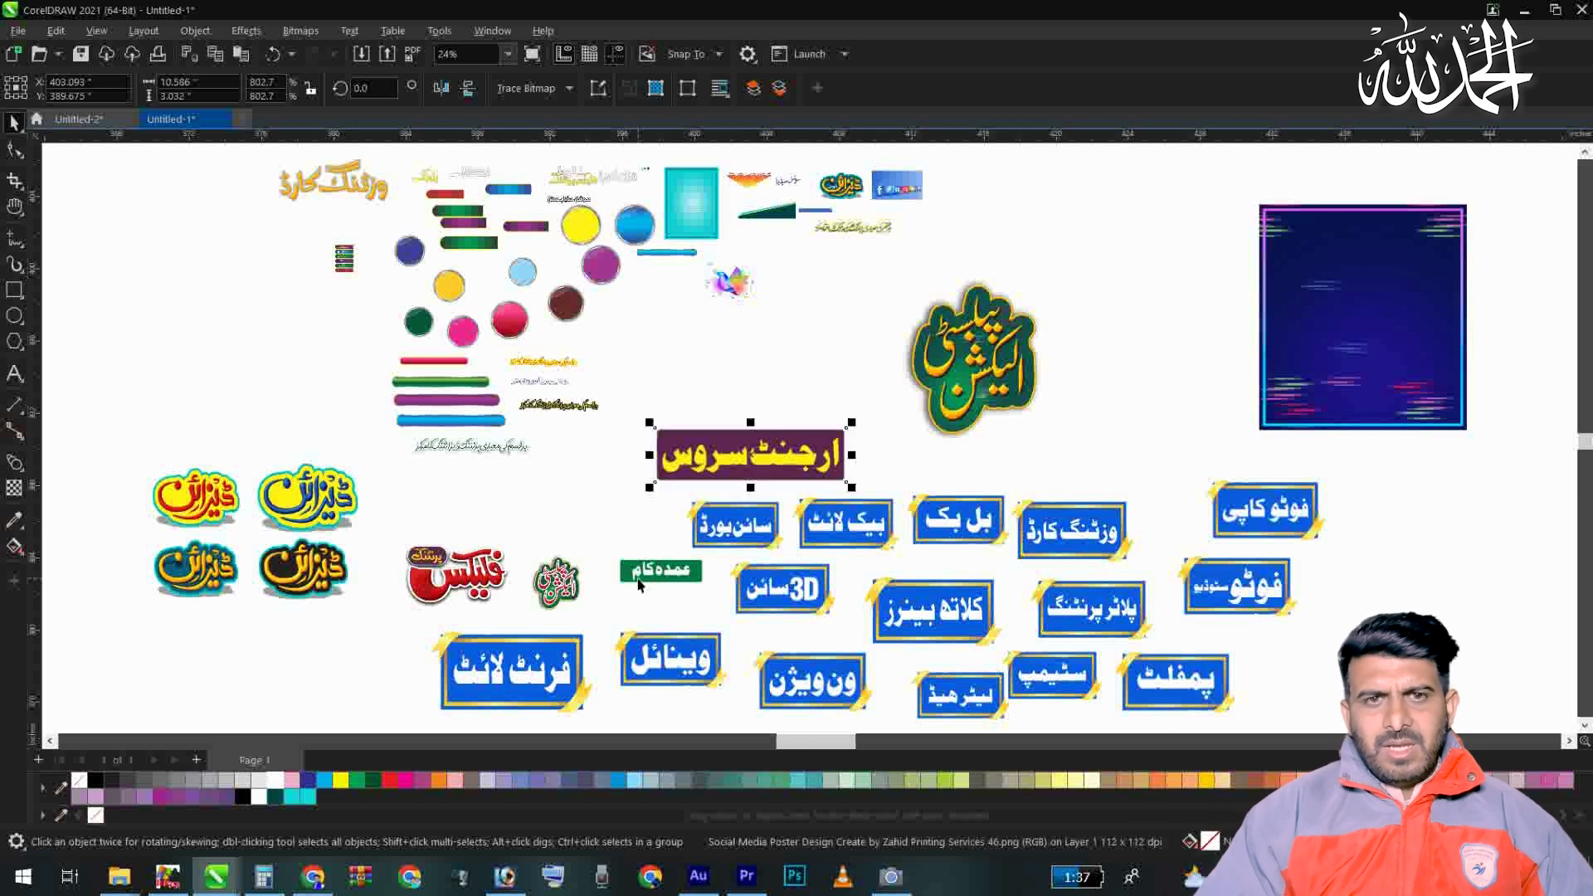
left_click_drag(662, 570, 499, 561)
left_click_drag(604, 524, 622, 523)
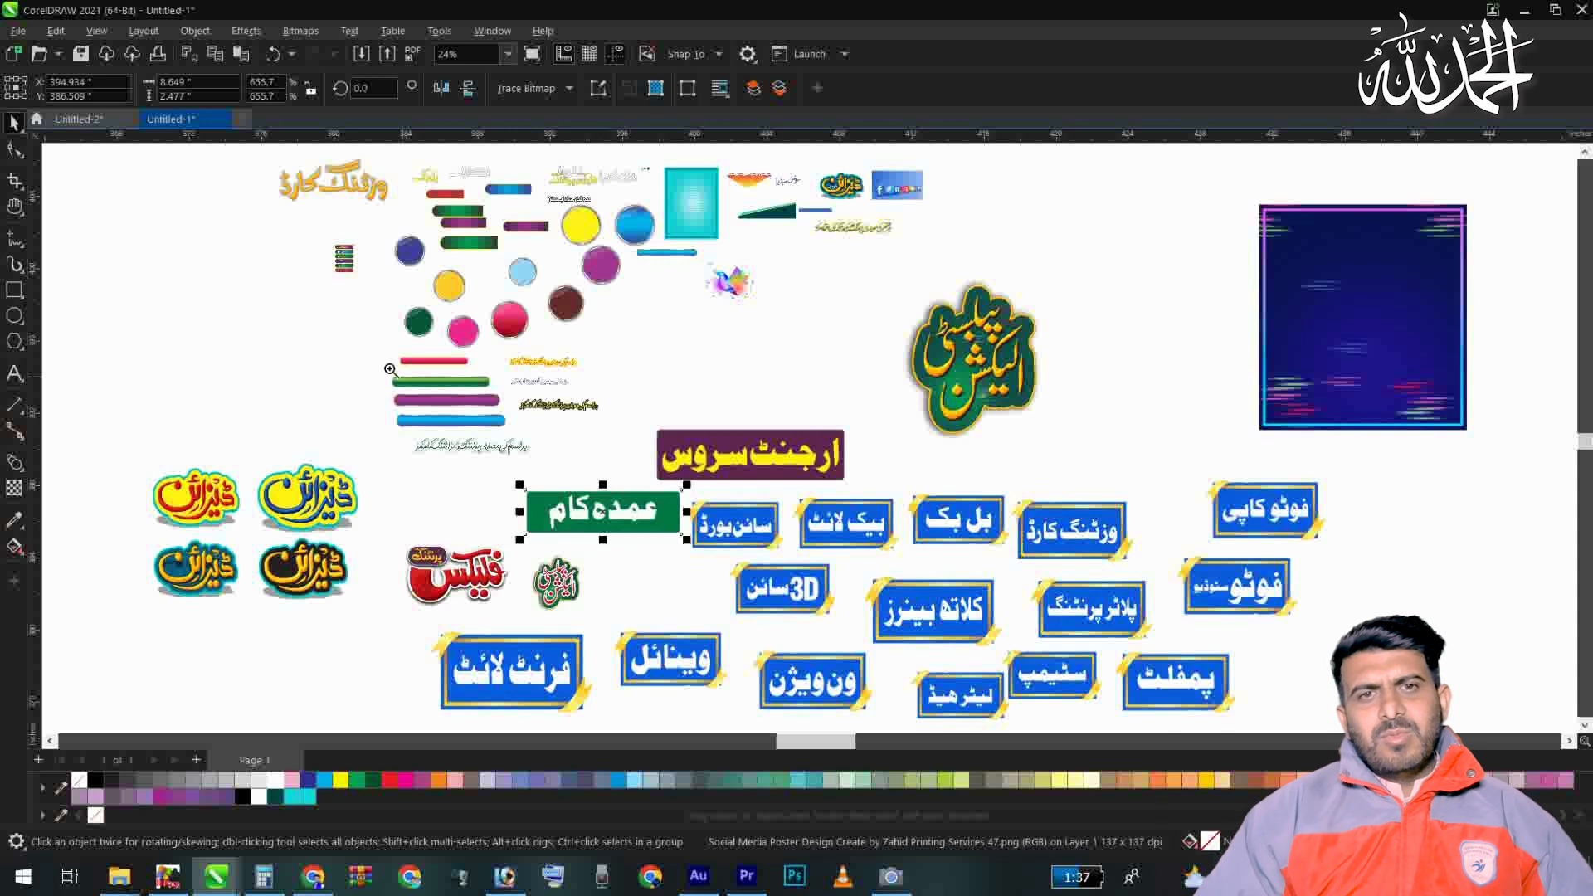
scroll(587, 498, "up", 3)
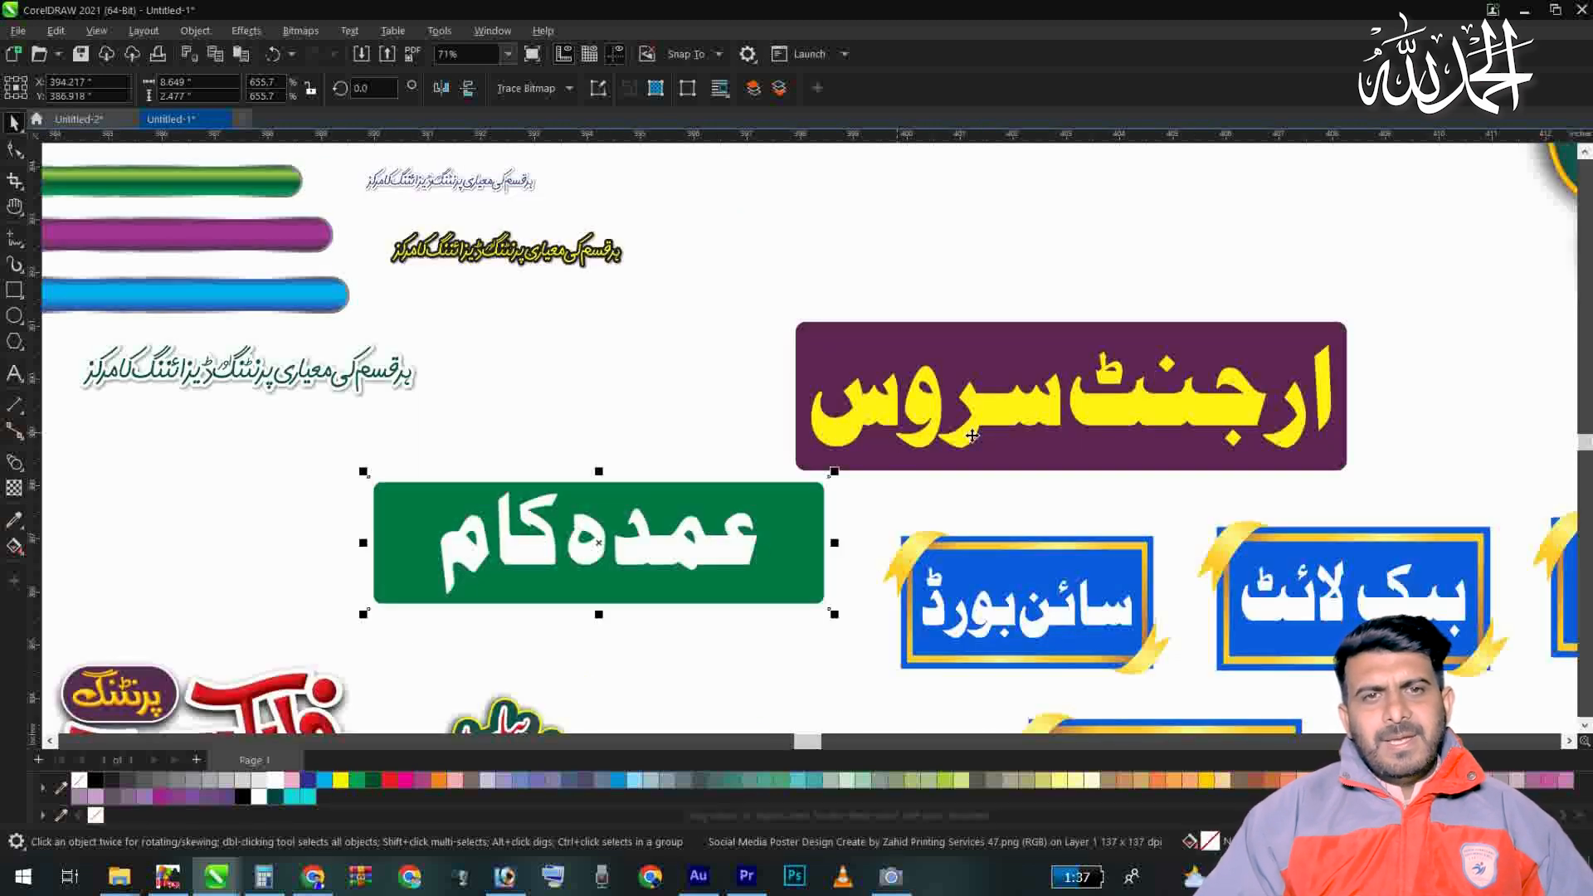
Step: Stack the purple urgent-service label above the green fine-work label and align the two by their centres
left_click_drag(971, 435, 737, 424)
left_click_drag(575, 513, 615, 561)
left_click_drag(690, 391, 630, 462)
left_click(617, 548)
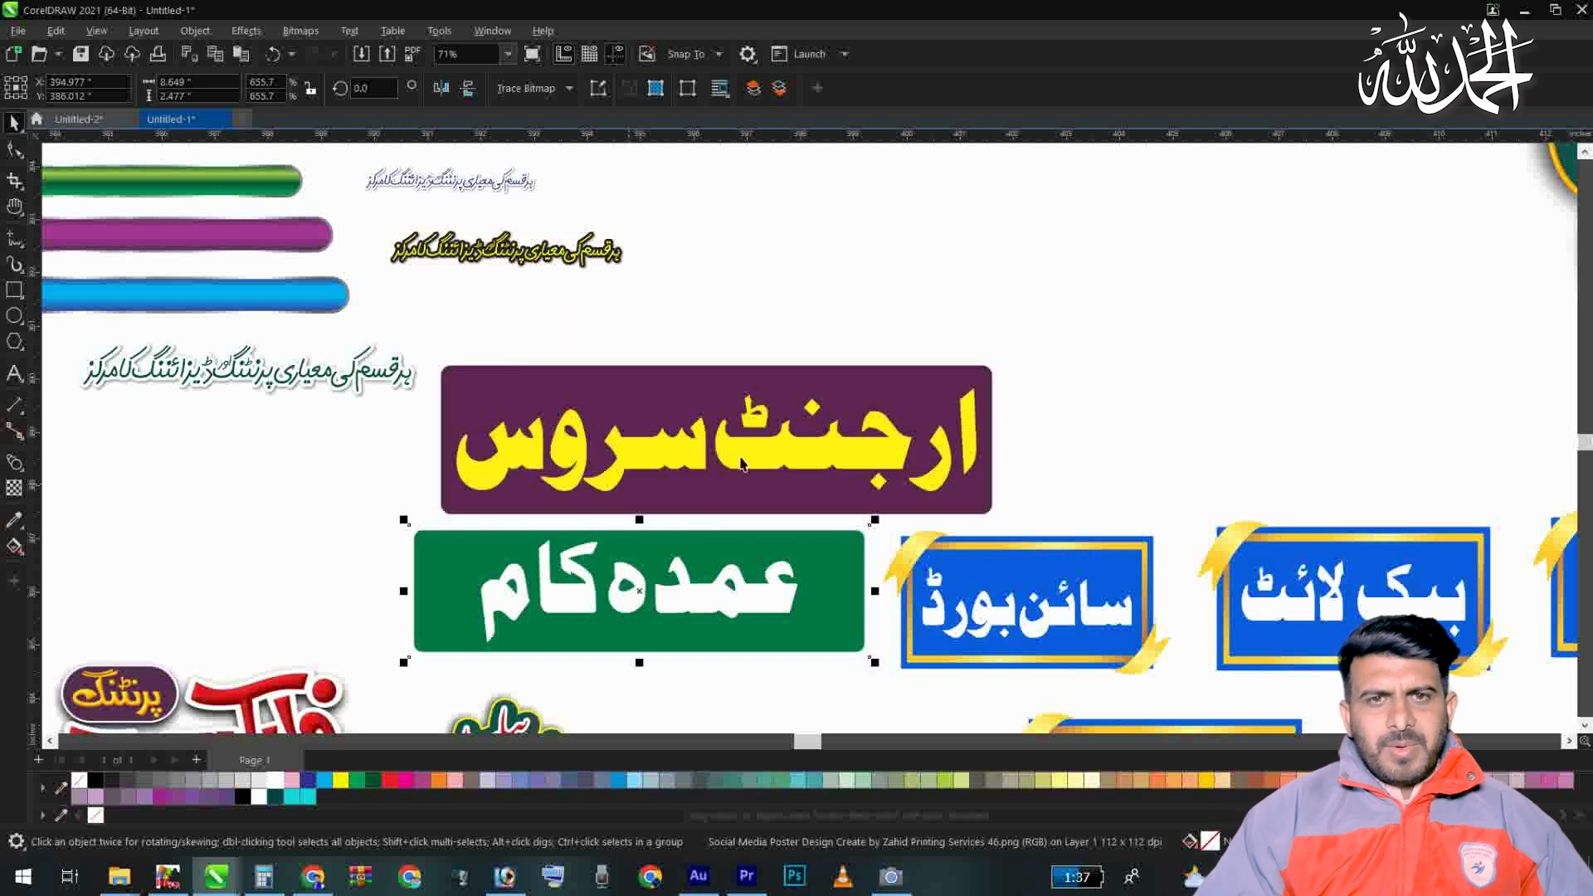
left_click(743, 464, "shift")
key("c")
key("e")
key("Escape")
Step: Place the green fine-work label to the right of the purple urgent-service label and enlarge it to about 9.89 by 2.83 inches
left_click(700, 462)
left_click_drag(699, 462, 1185, 454)
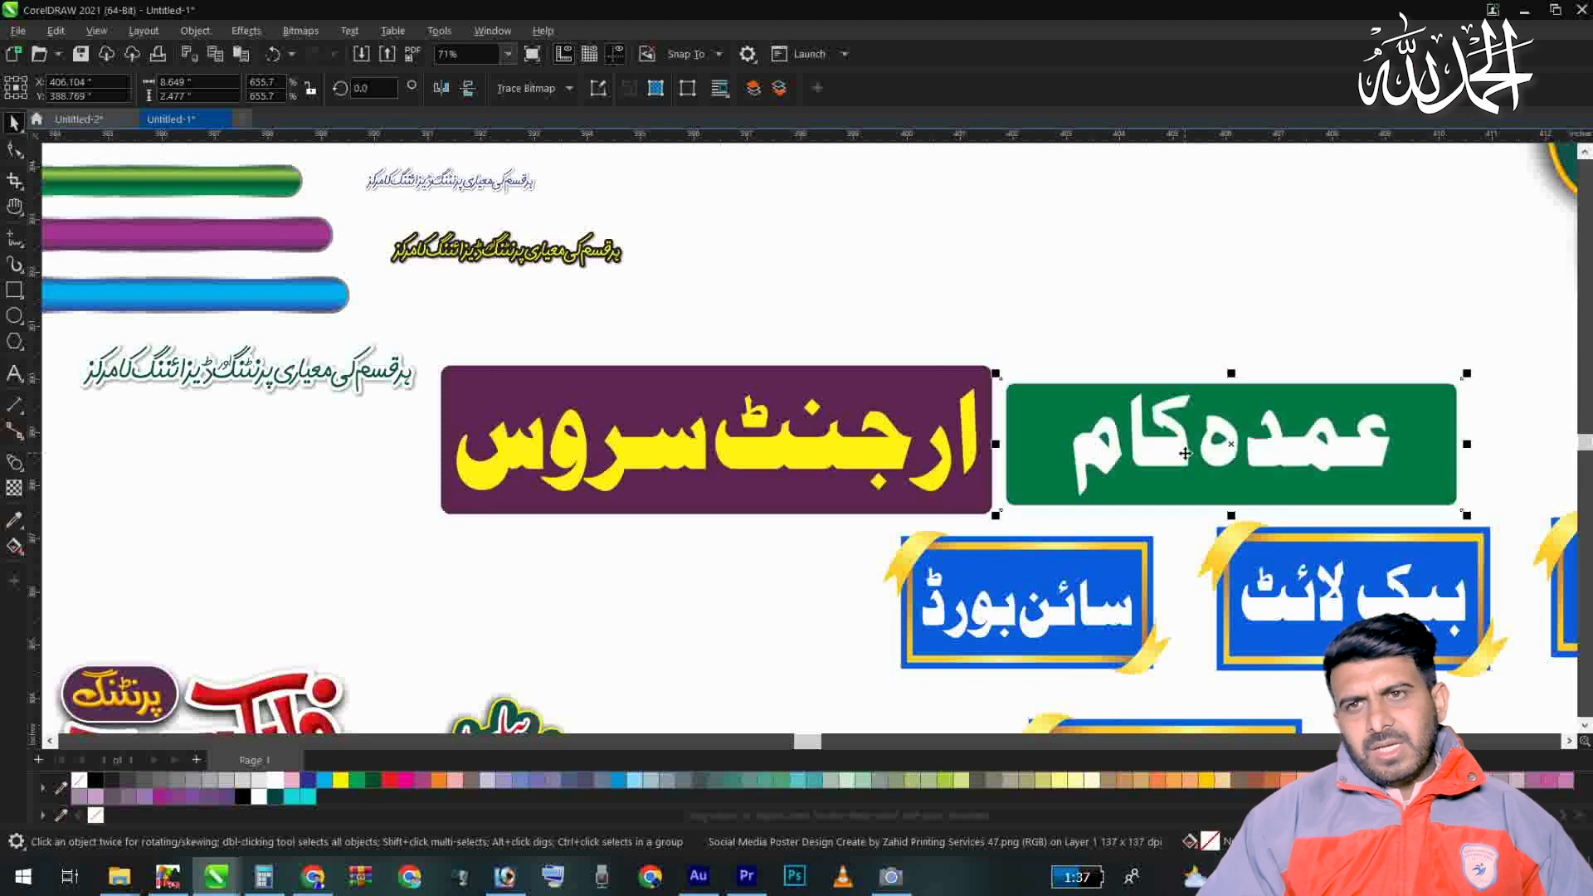
left_click_drag(1473, 387, 1541, 318)
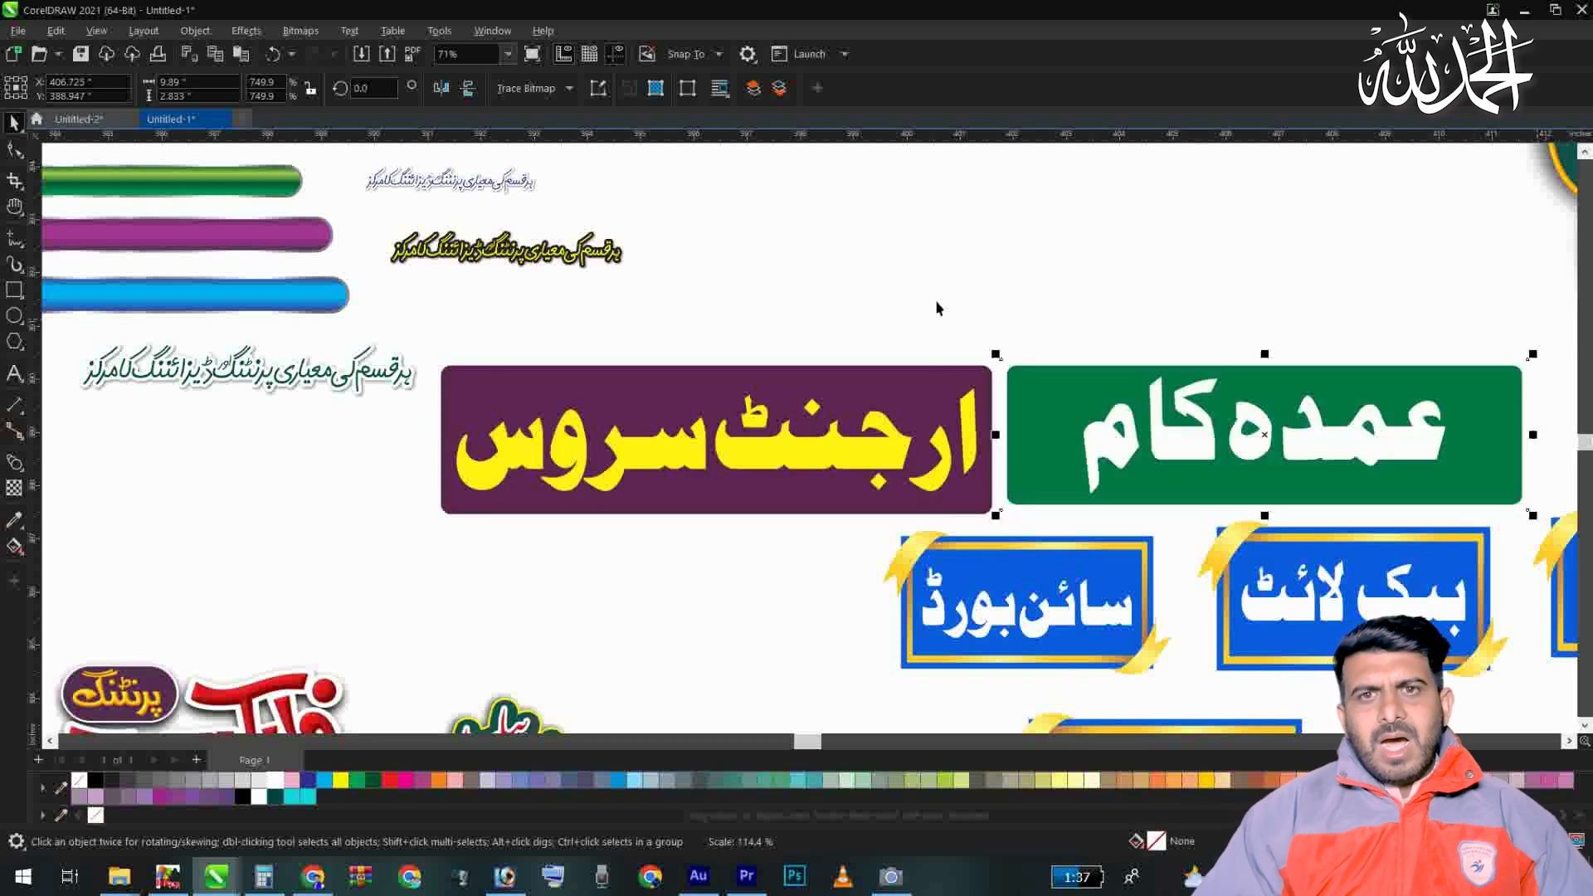
Step: Enlarge the small publicity-election badge beside the flex-printing logo to about 7.05 by 7.88 inches, leaving space around it
scroll(938, 315, "down", 2)
scroll(1259, 330, "down", 1)
scroll(1224, 577, "up", 2)
left_click(619, 477)
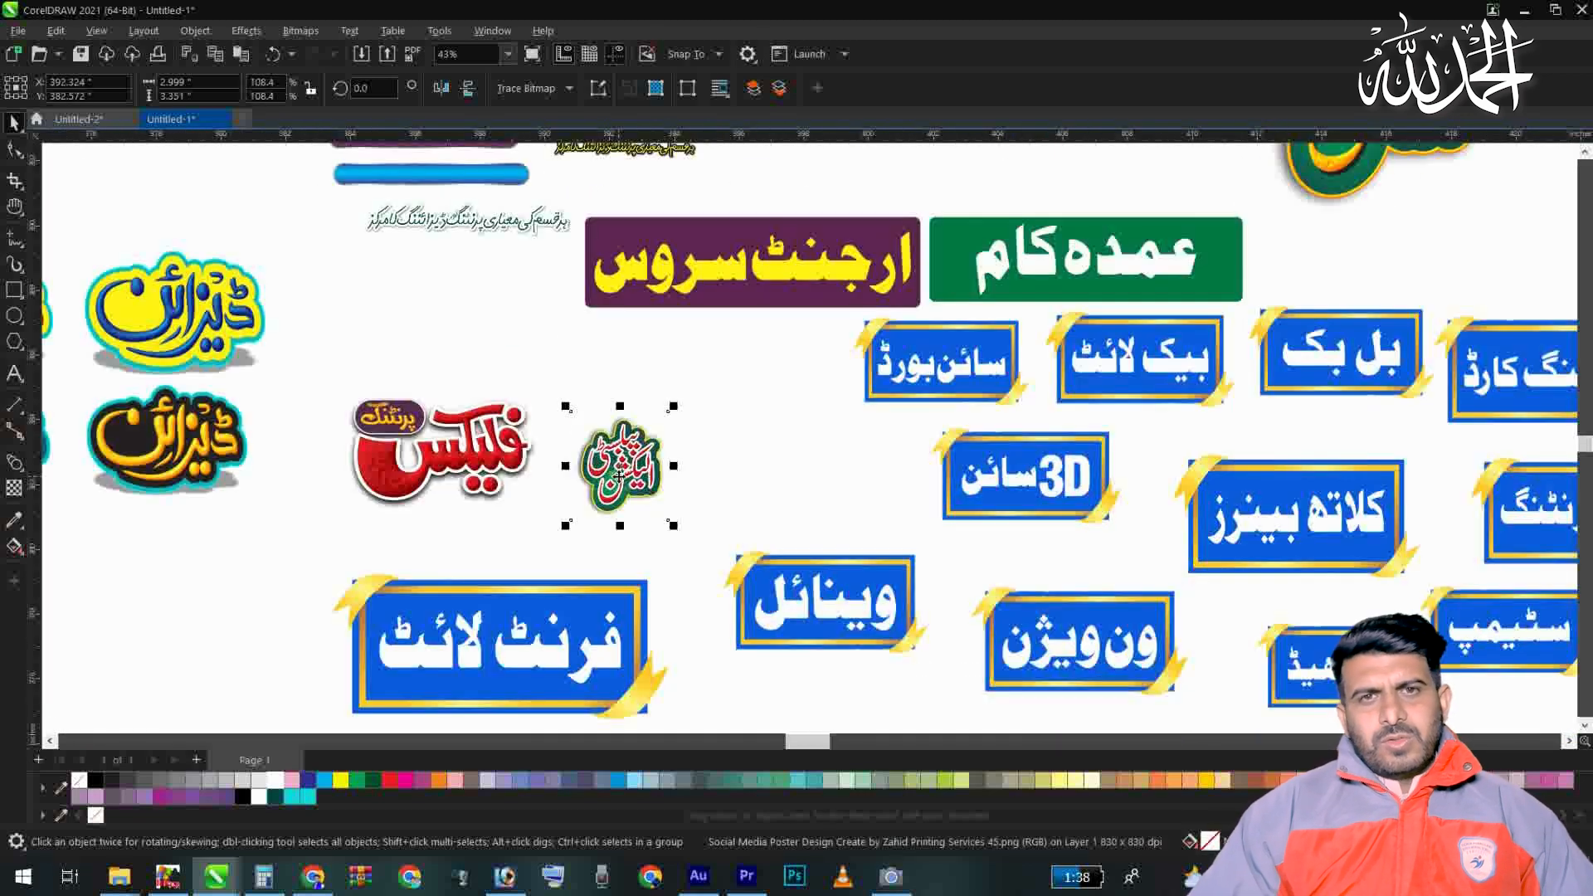
left_click_drag(674, 406, 757, 326)
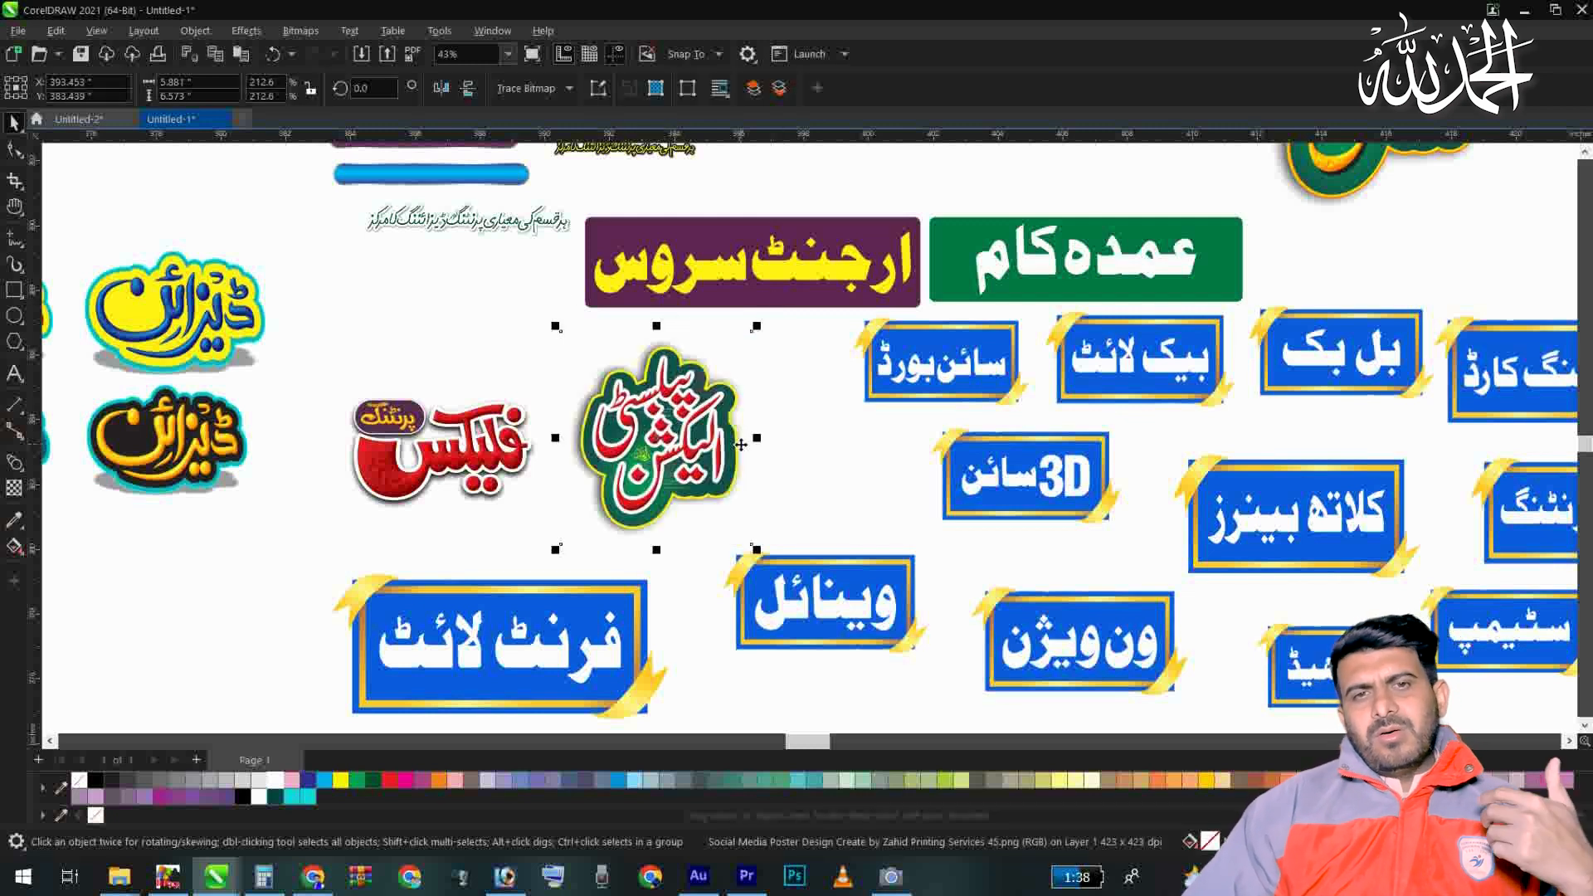
left_click_drag(756, 551, 789, 586)
left_click_drag(720, 475, 737, 456)
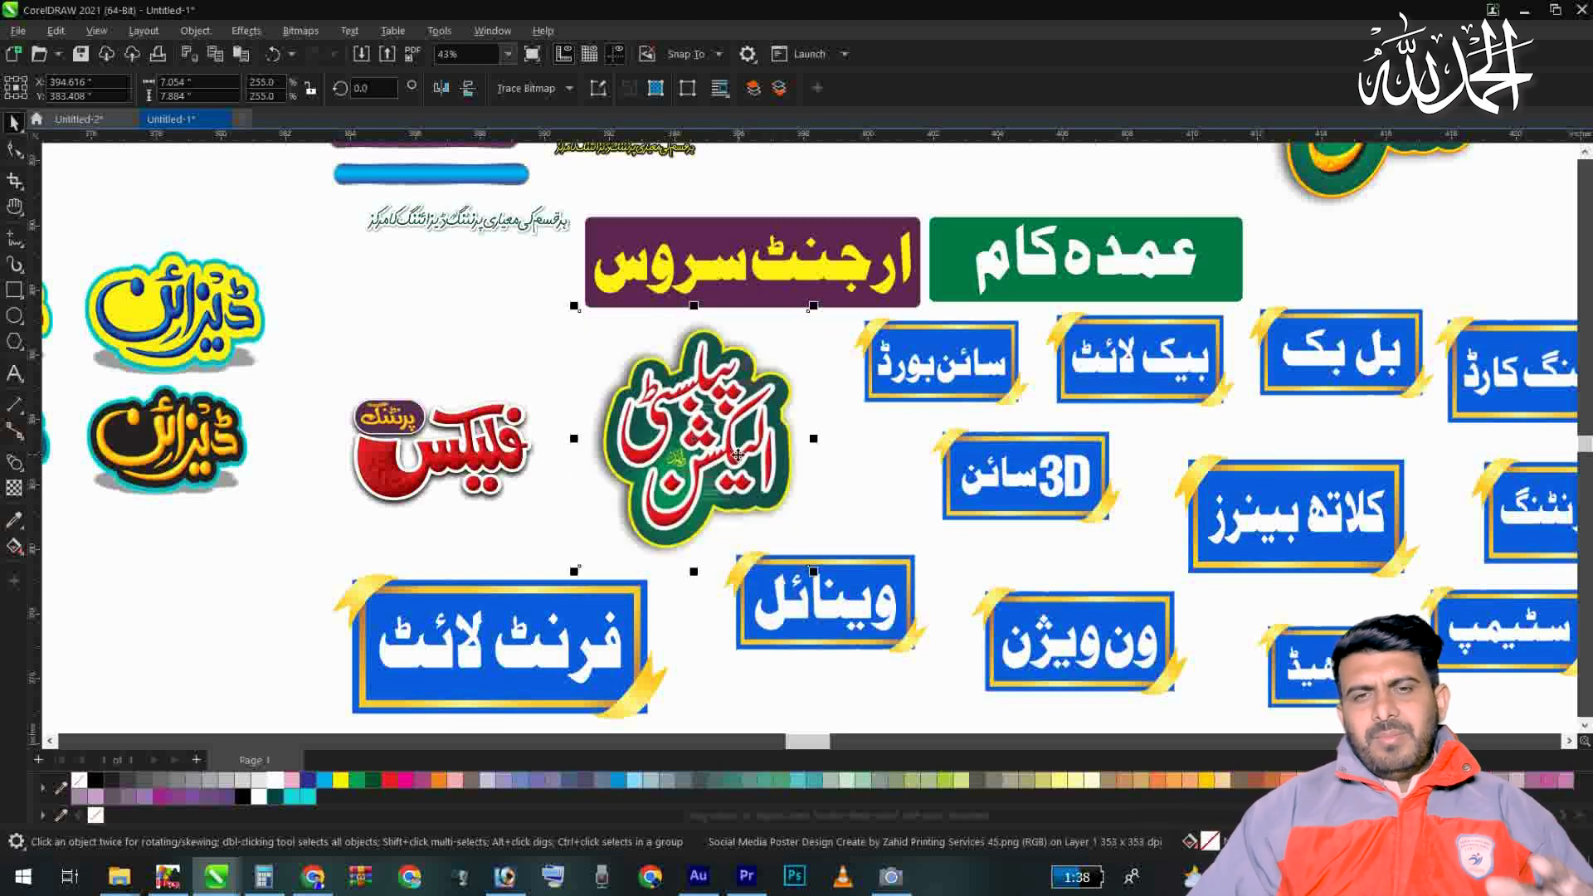
Step: Place the blue 3D-sign label directly beneath the sign-board label, centred on it
left_click(935, 383)
left_click_drag(999, 466, 949, 468)
left_click(968, 382, "shift")
left_click(1122, 472)
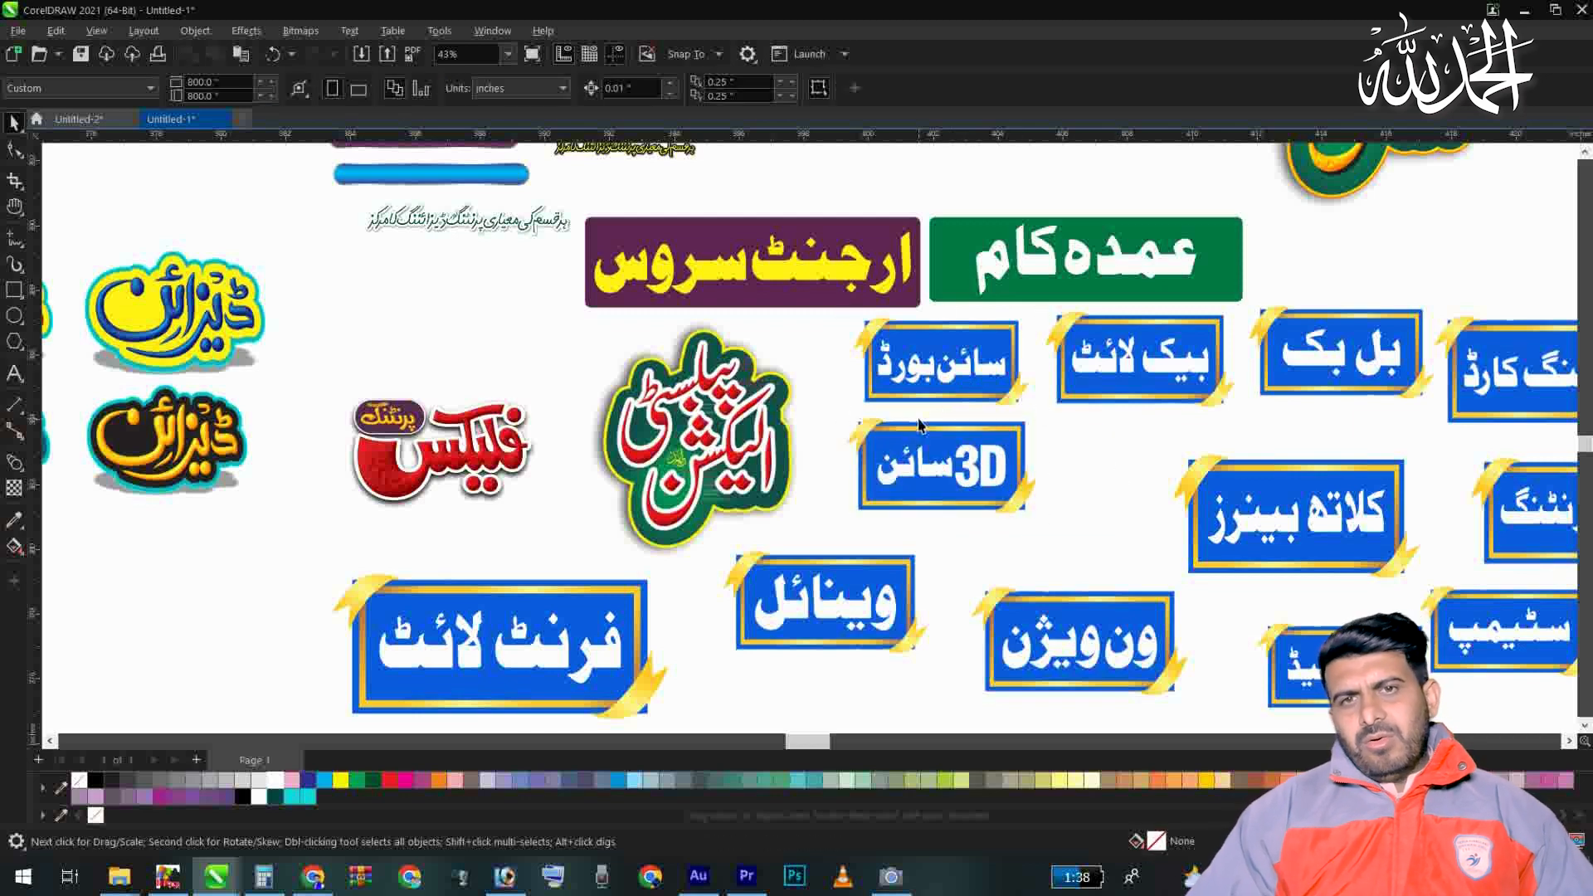
Step: Inspect the gold-and-green publicity-election badge and the collection of circles, bars and lettering above the labels
scroll(899, 409, "down", 2)
key("z")
left_click(940, 397)
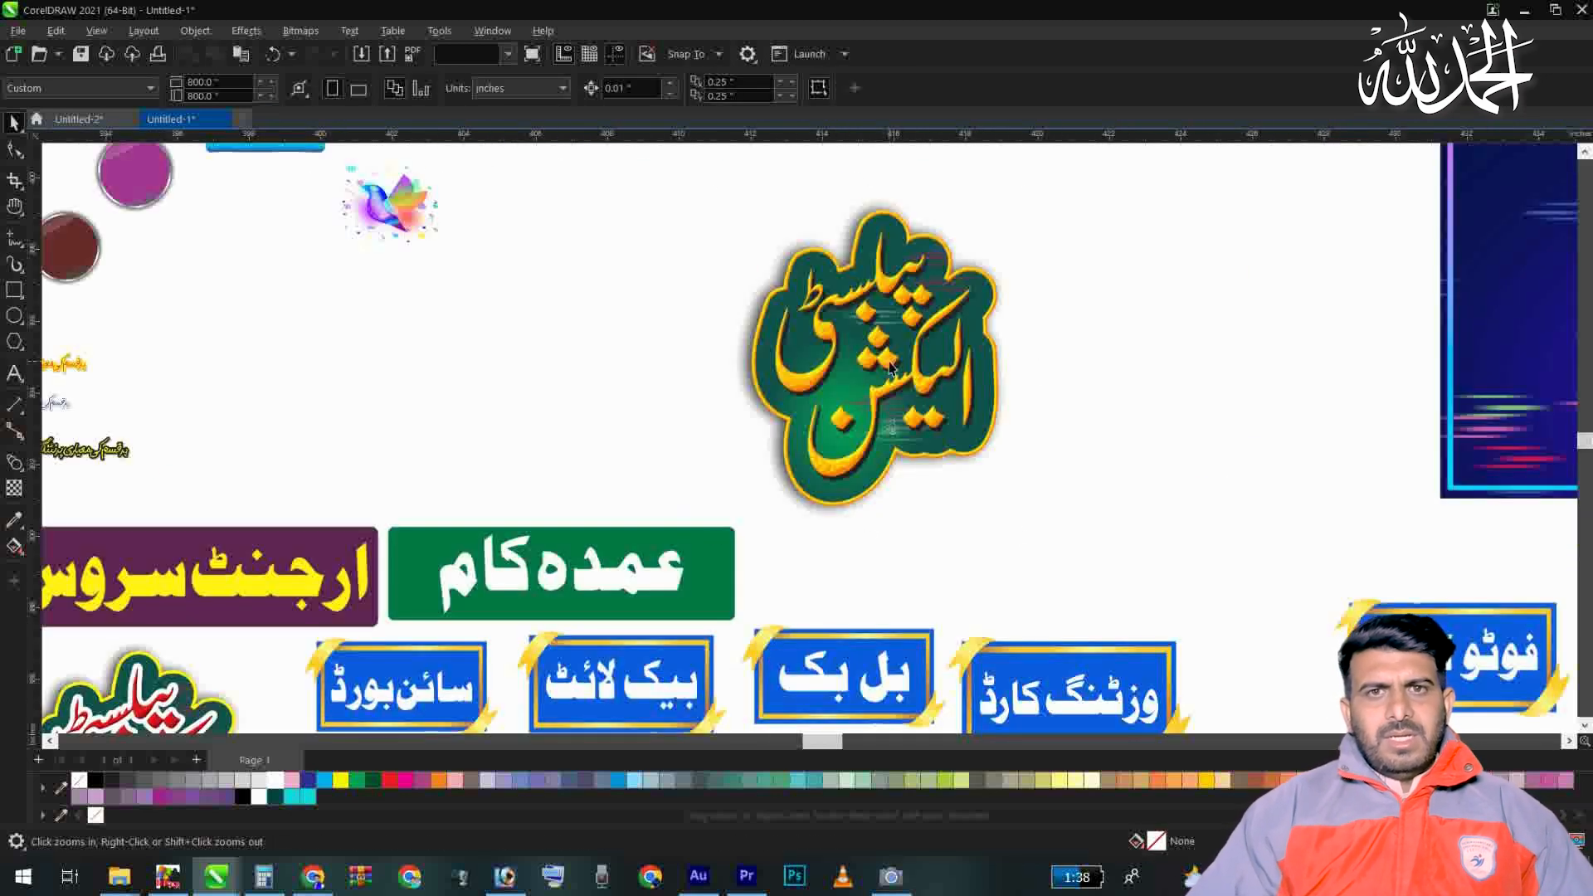
left_click(890, 367)
key("F3")
key("F2")
left_click_drag(986, 163, 252, 392)
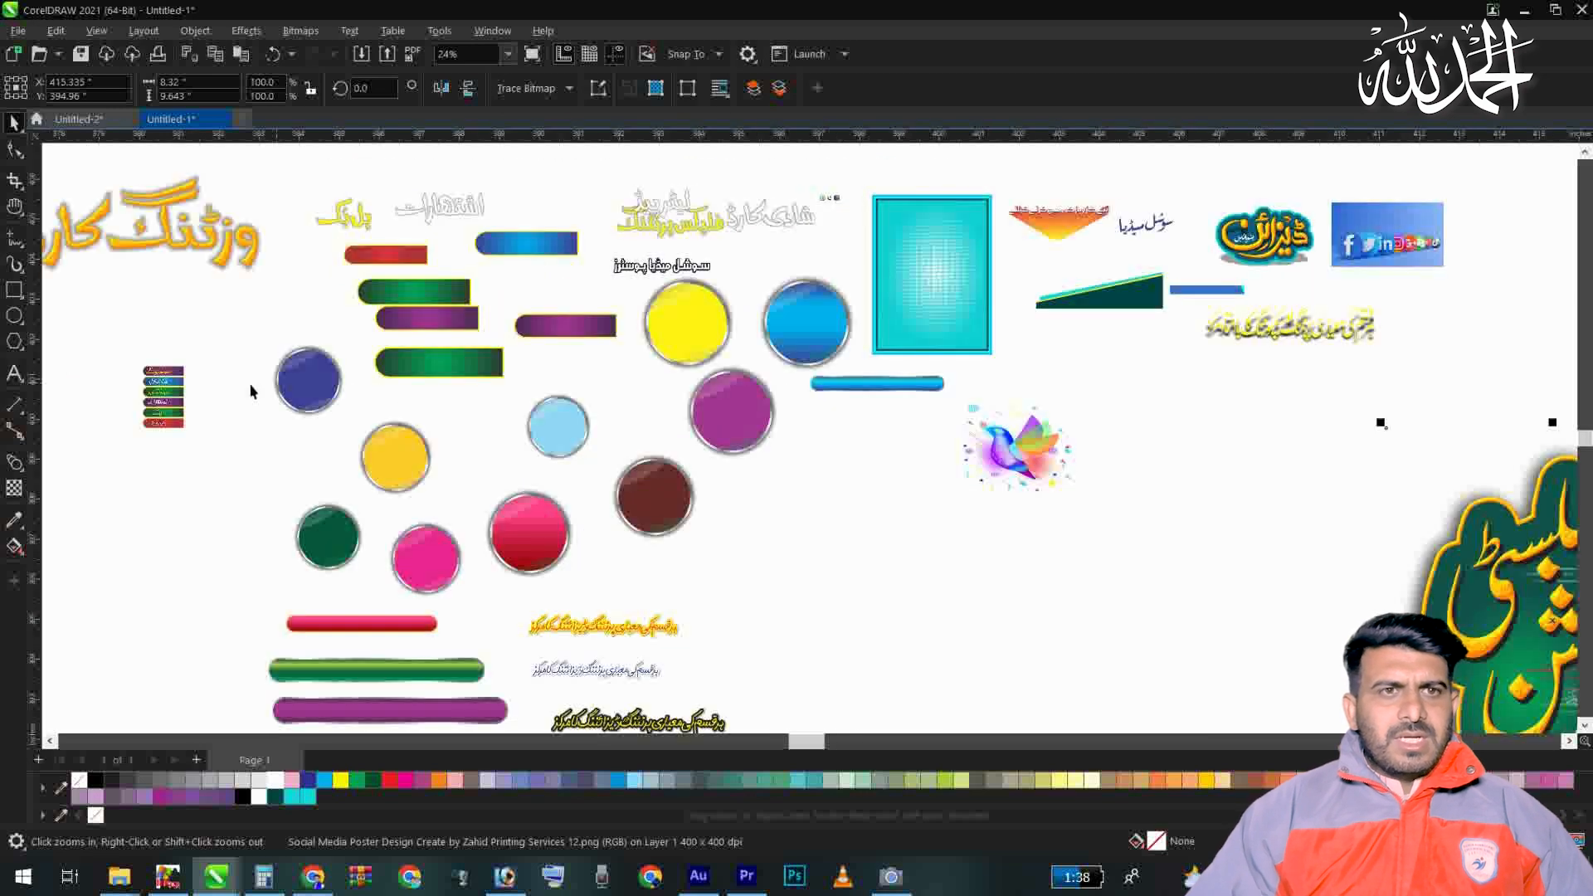
key("F3")
Step: Spread the gradient frame and the dark blue poster background apart, and move the gold election badge left, clear of the frame
left_click_drag(1382, 333, 1124, 289)
left_click_drag(1302, 340, 1372, 307)
left_click(1252, 508)
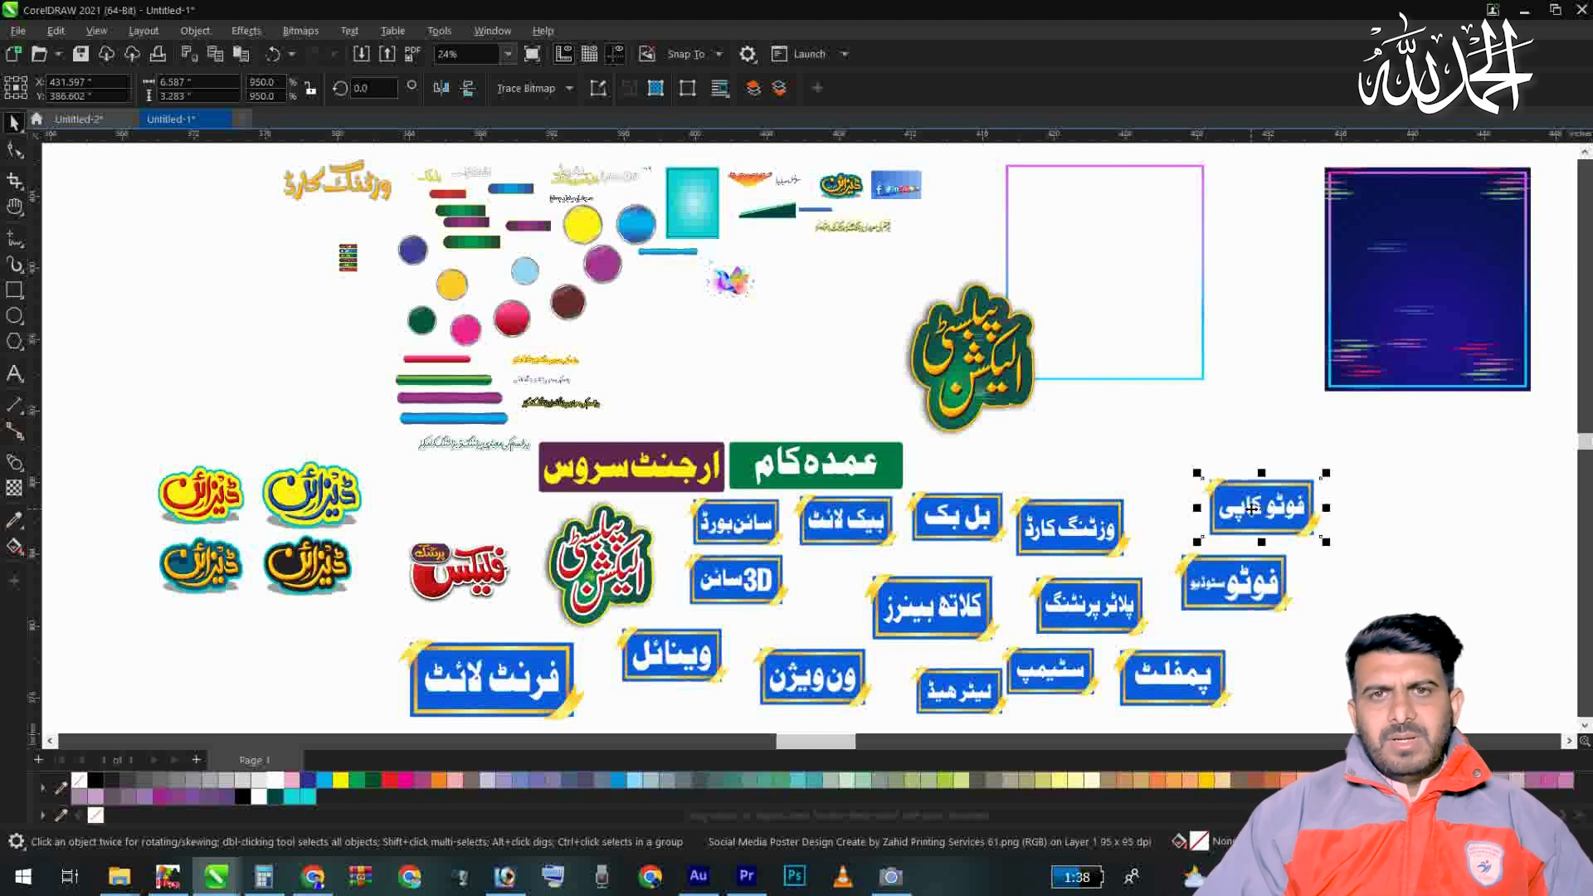
left_click_drag(963, 349, 881, 330)
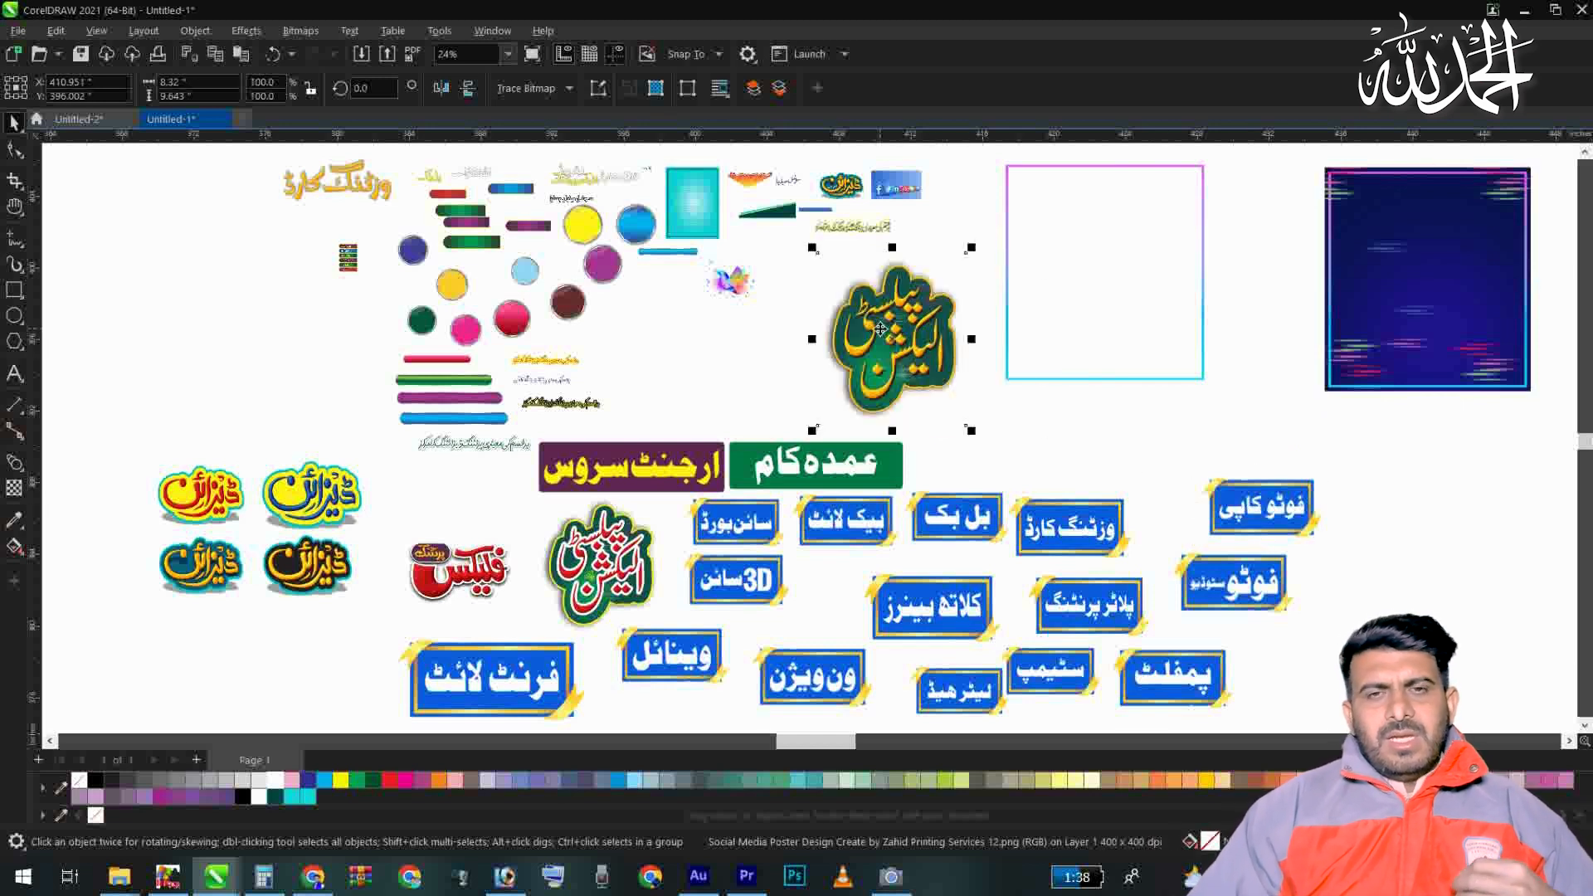
Step: Switch to the Untitled-2 document and examine the social media poster, the flex-printing poster's heading and the separate election badge
left_click(79, 119)
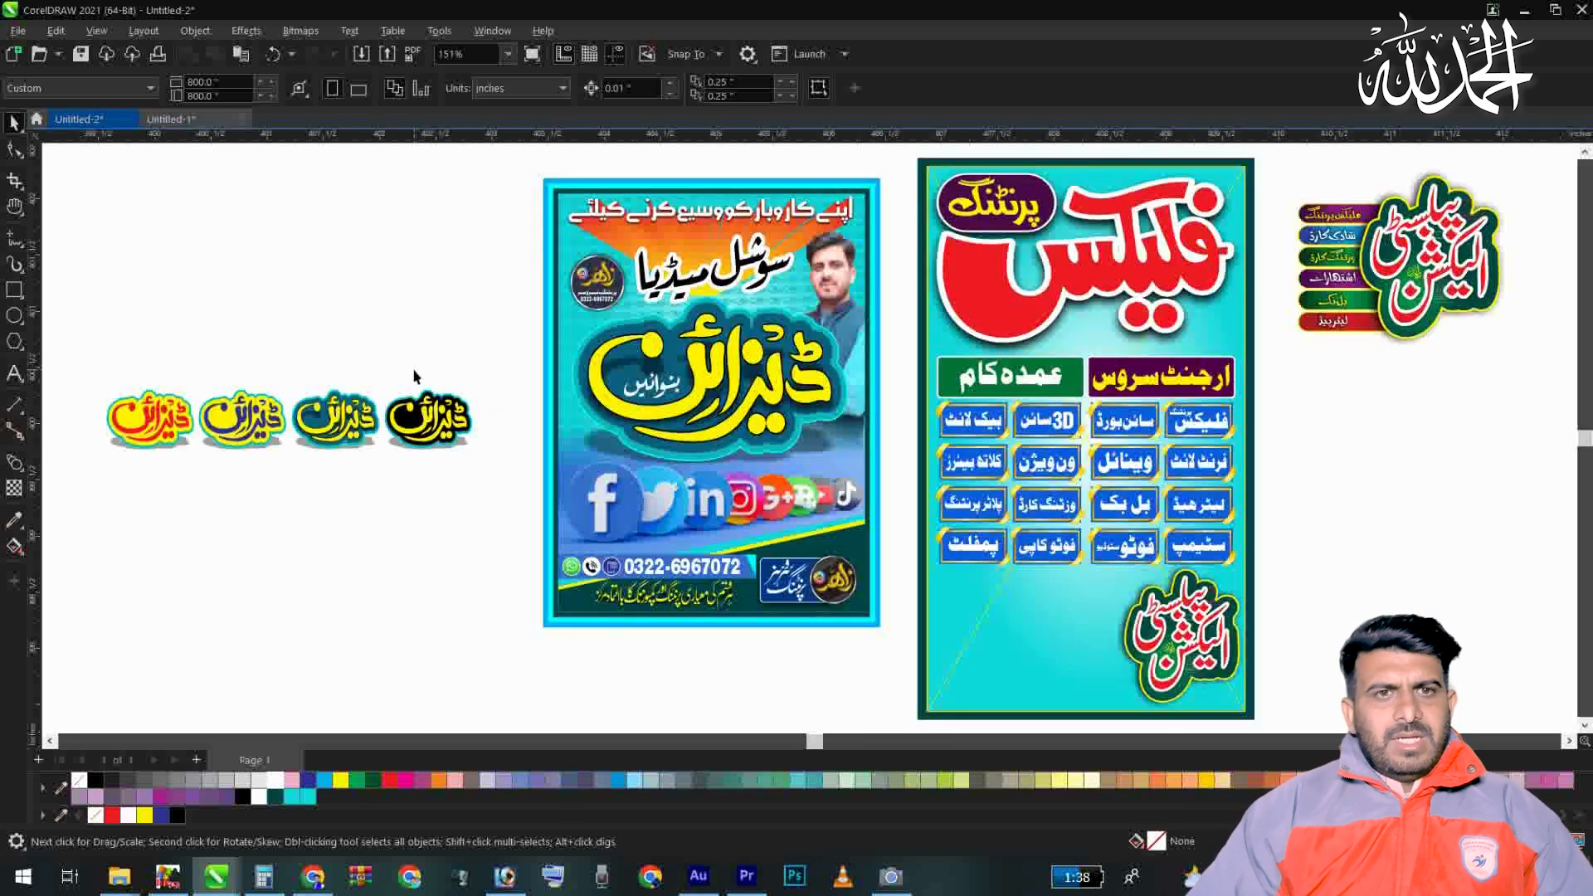
left_click(719, 361)
right_click(712, 88)
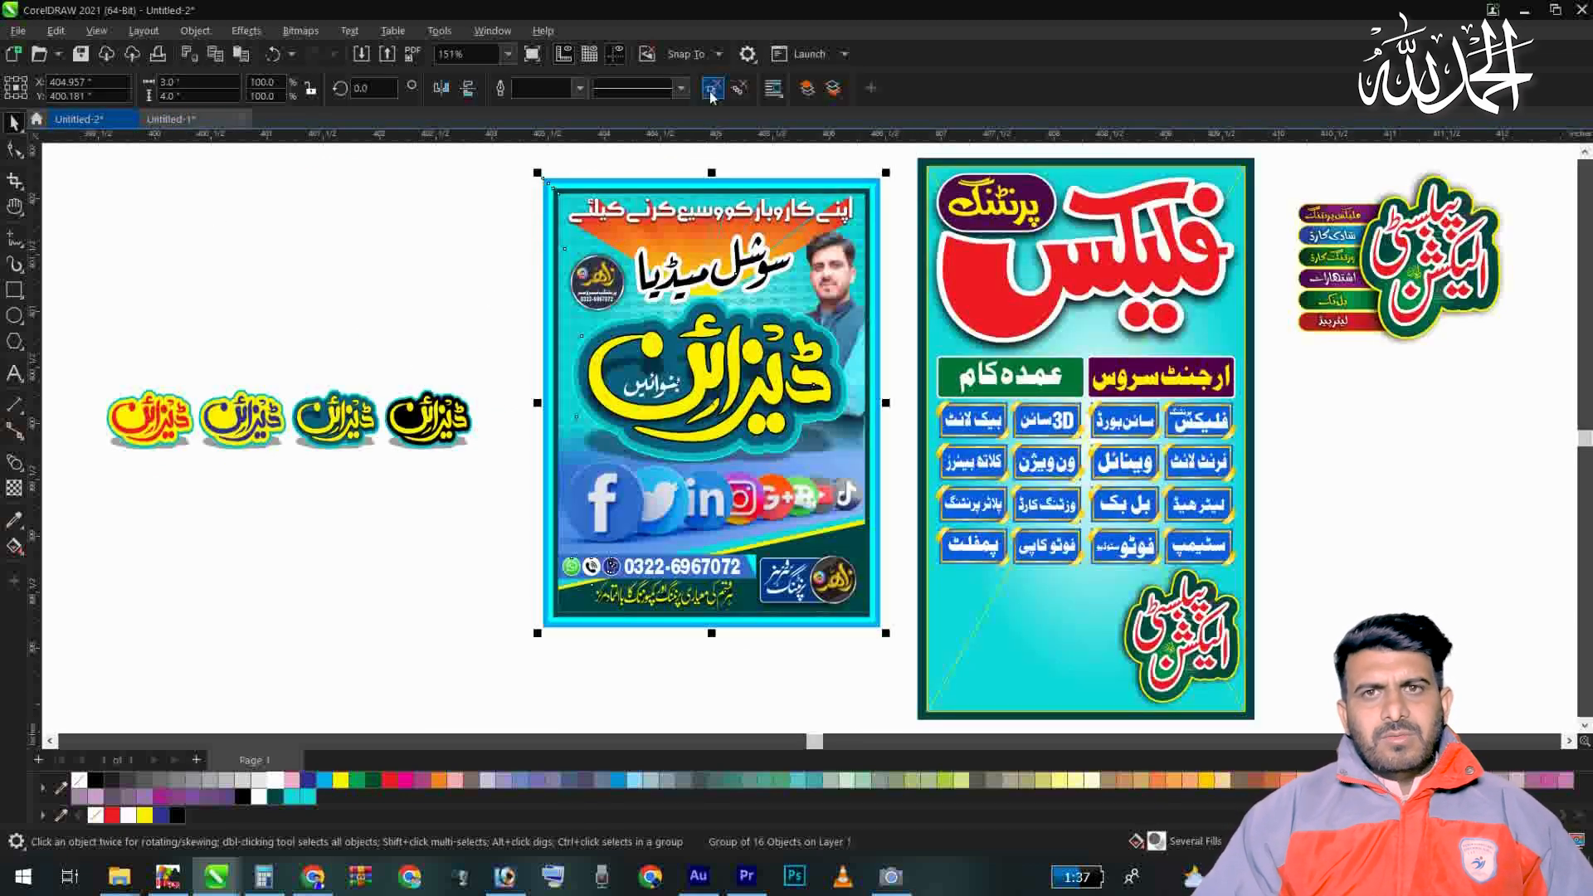
left_click(1049, 327)
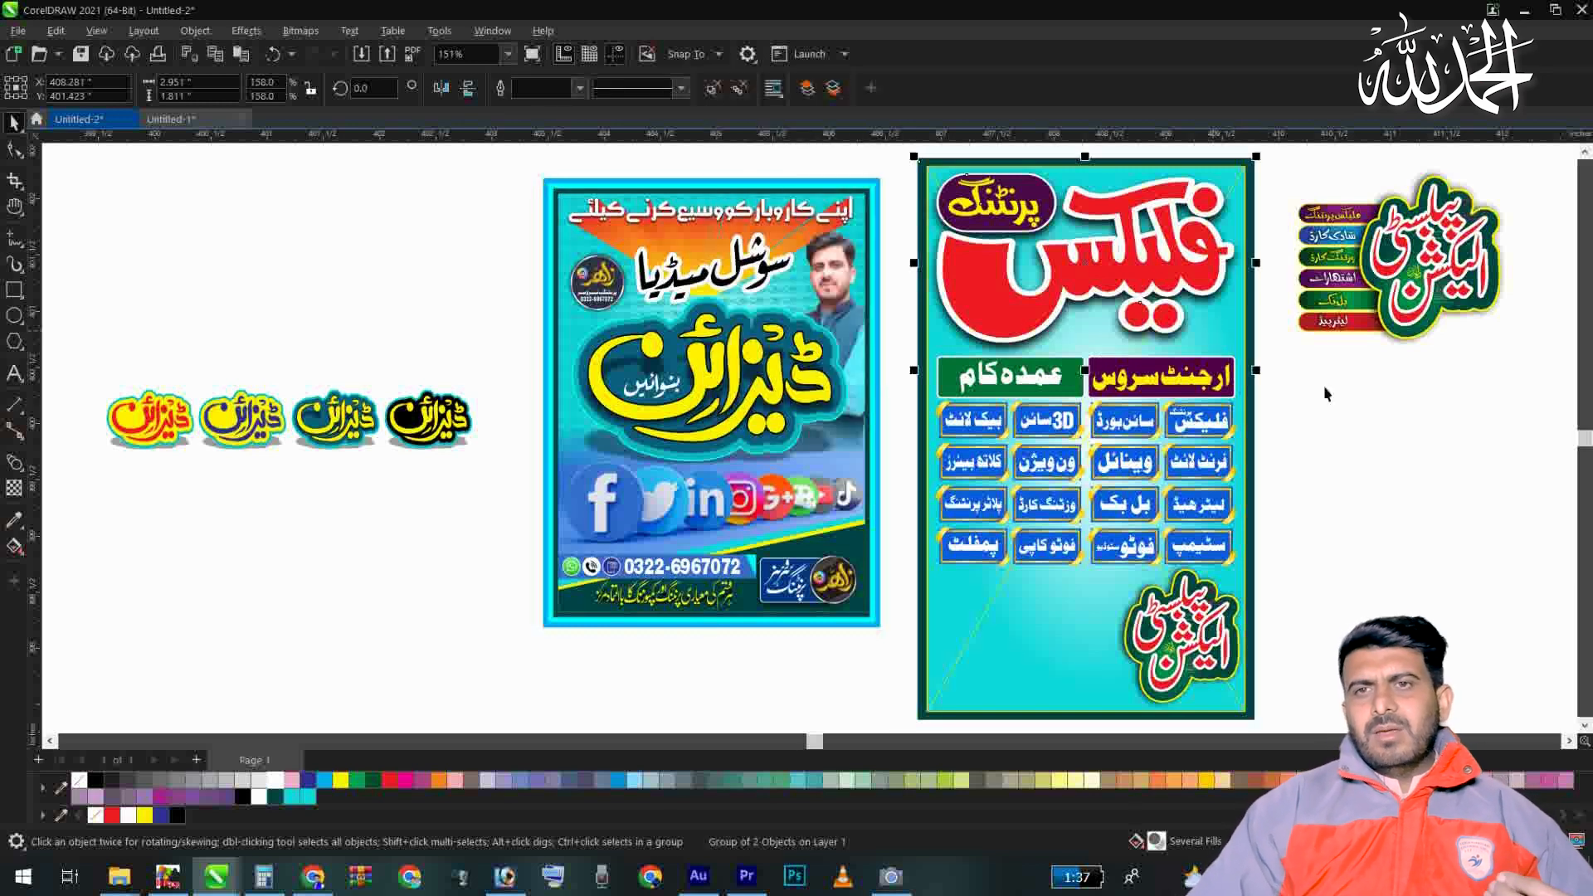
left_click(1423, 315)
left_click(1355, 378)
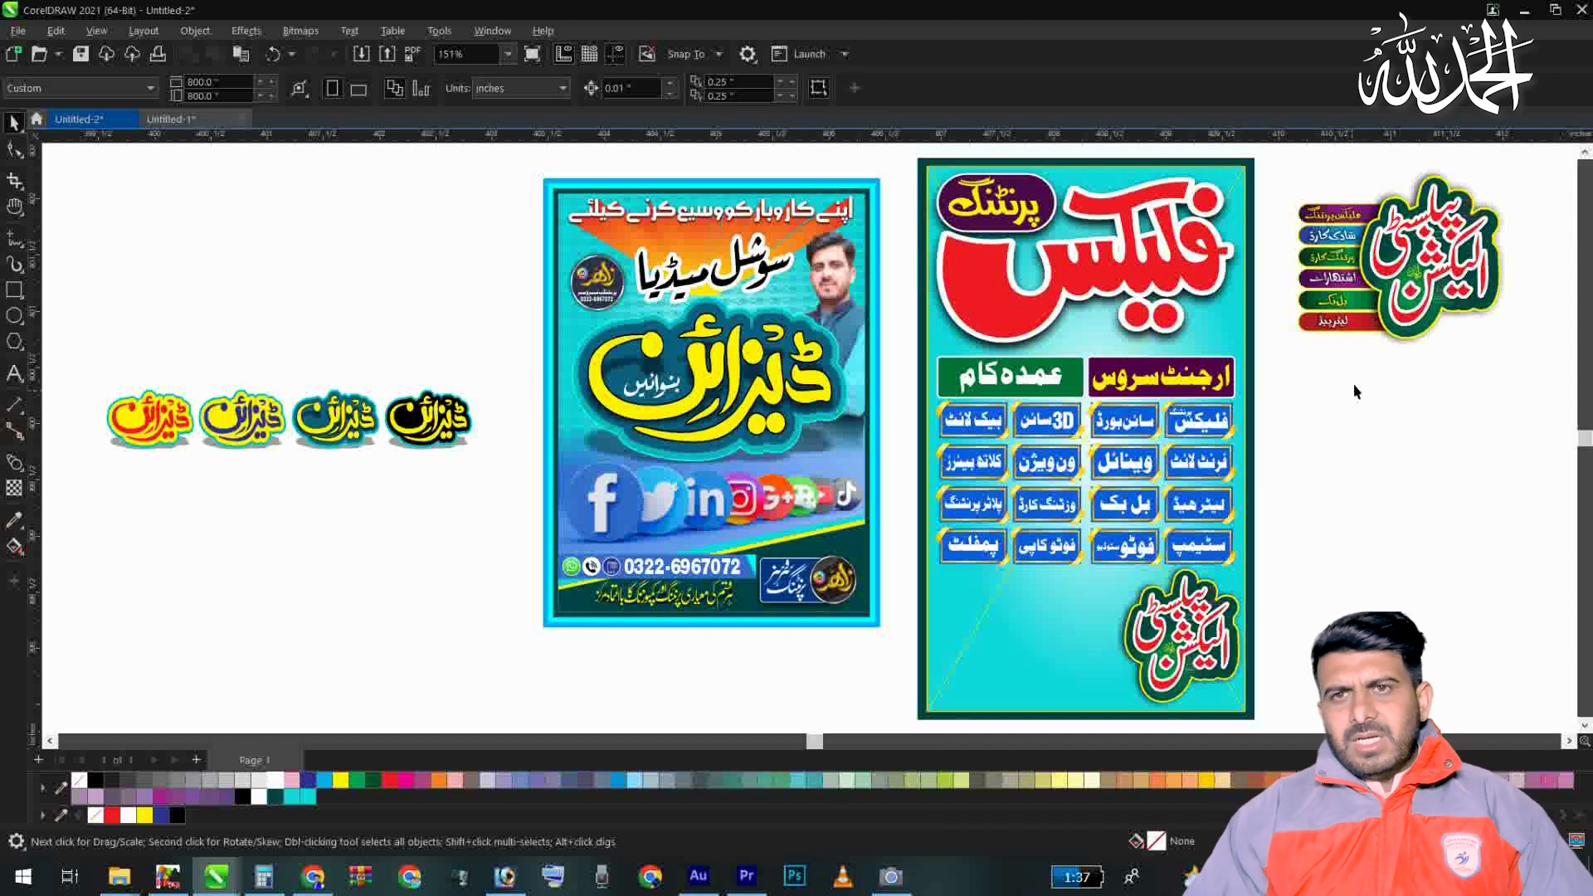
Step: Move the blue flex label out of the flex-printing poster onto the empty canvas, and undo the extra label move
left_click_drag(1183, 422, 1347, 477)
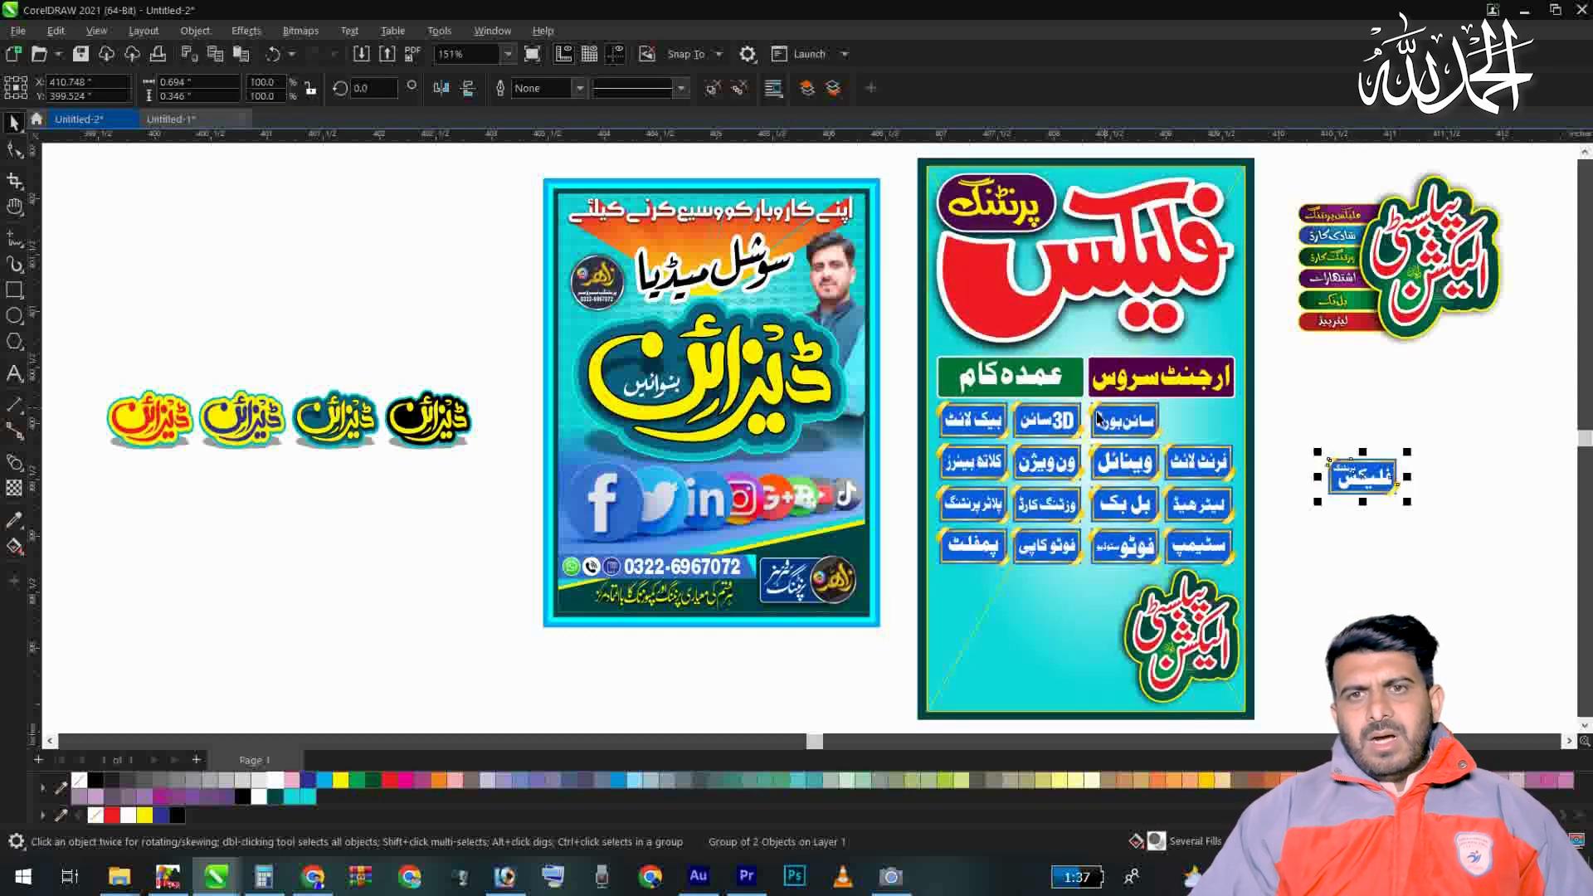
left_click_drag(1155, 424, 1325, 439)
key("ctrl+z")
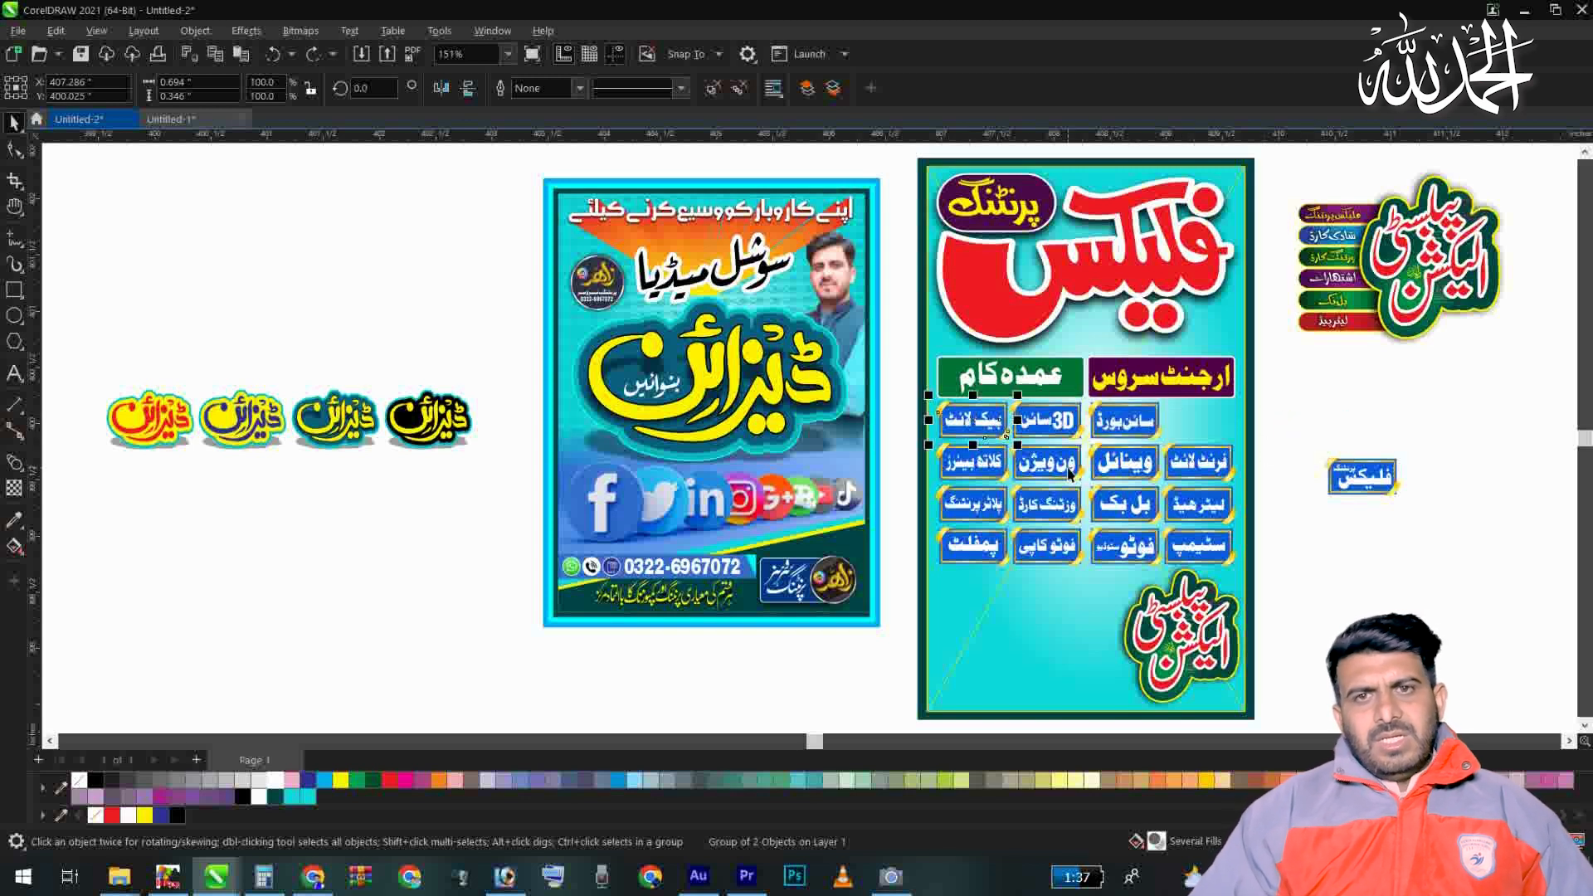
Step: Select the lettering inside the one-vision label, followed by the yellow Design lettering in the social media poster
left_click(1045, 462, "ctrl")
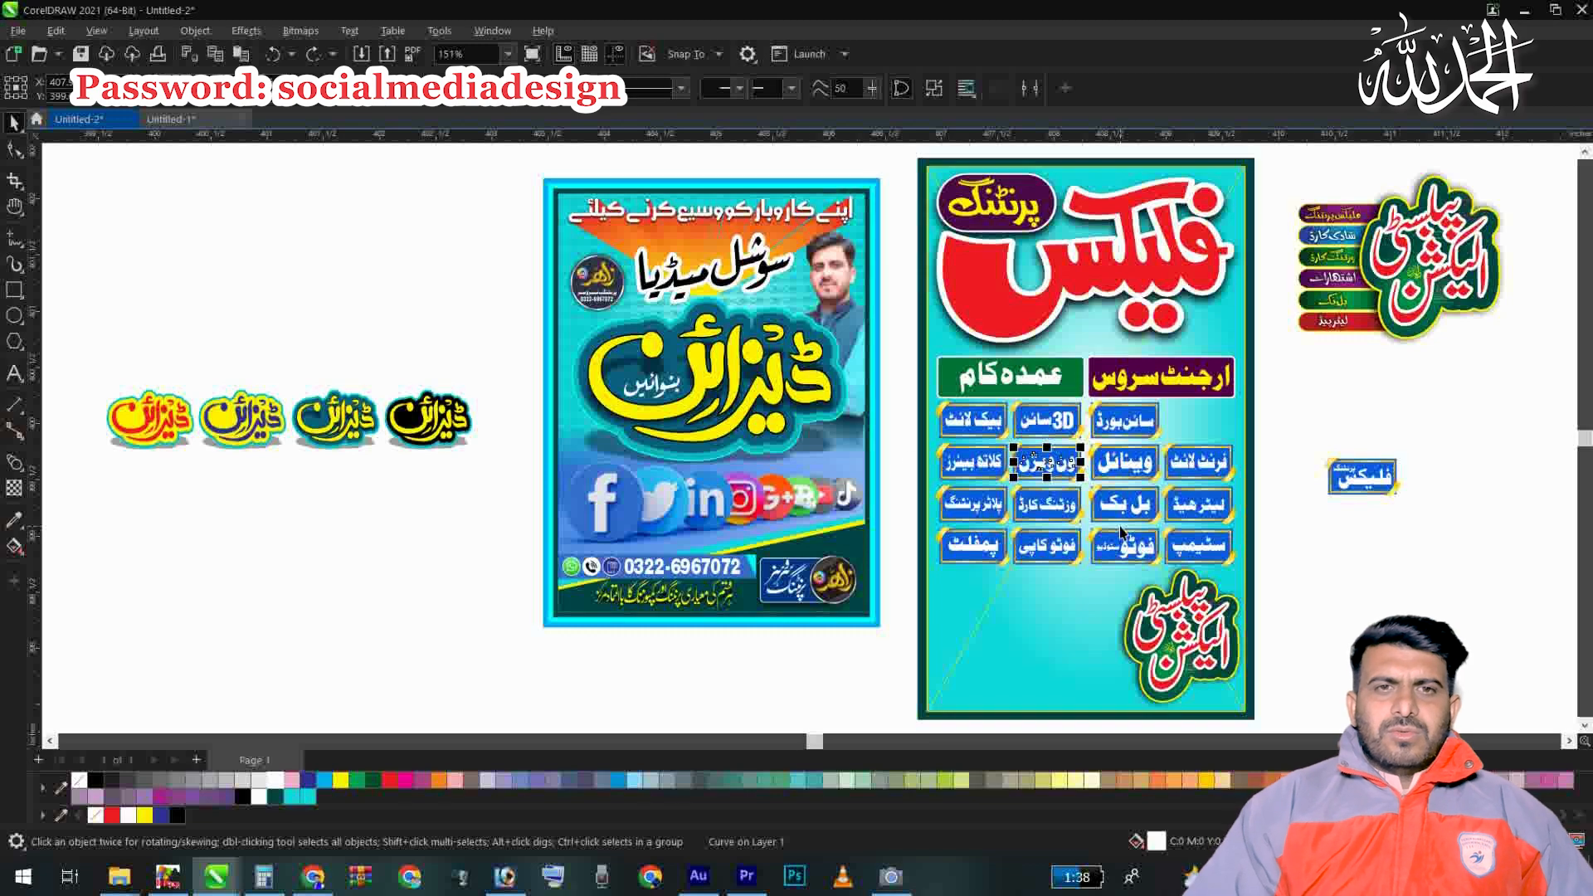
left_click(771, 387)
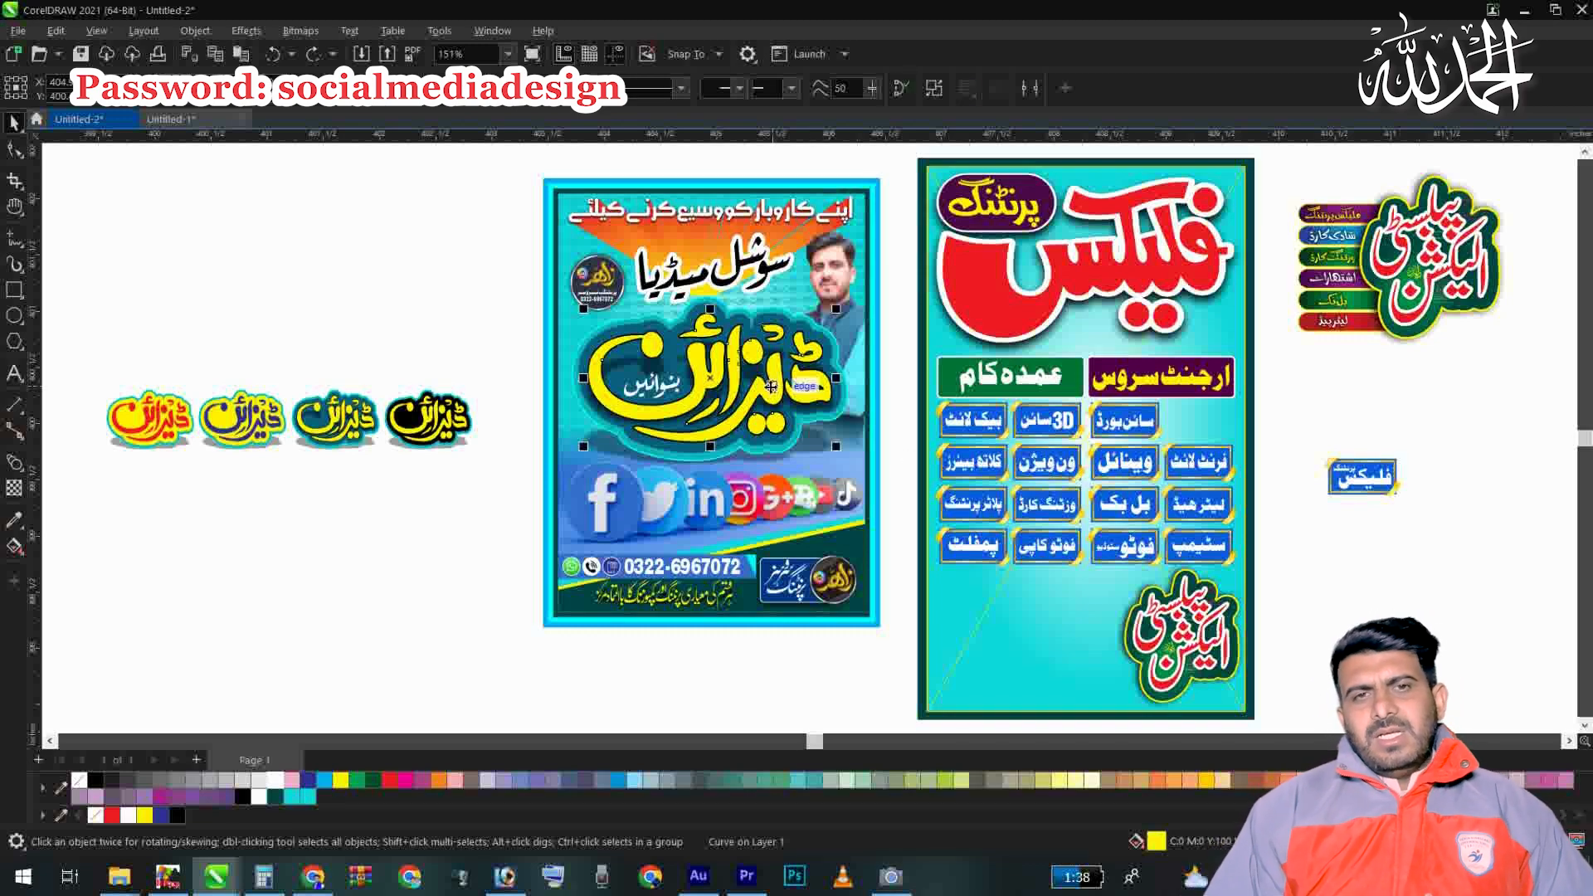